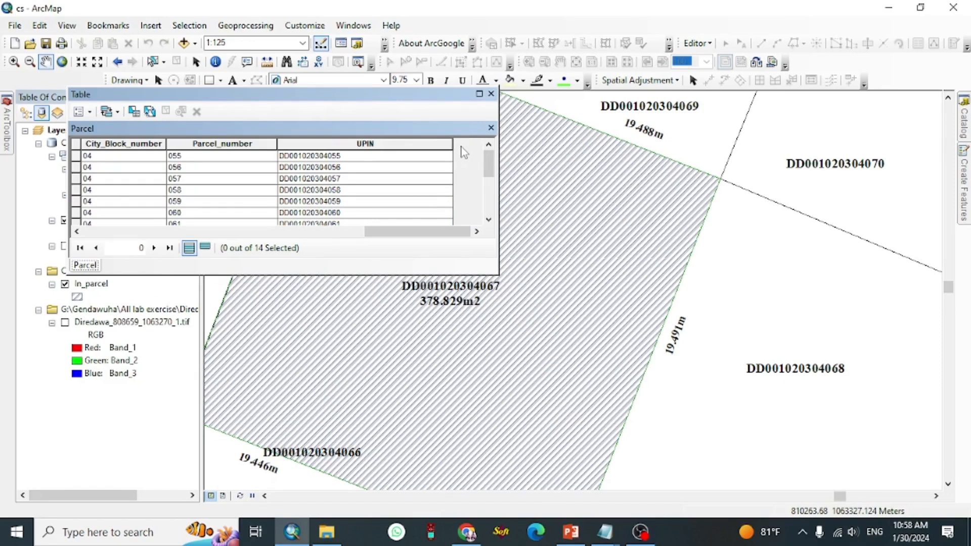
Step: Narrow the UPIN column and reposition the Parcel attribute table window
{"action": "left_click", "coordinate": [451, 156]}
{"action": "left_click_drag", "start_coordinate": [453, 143], "coordinate": [414, 141]}
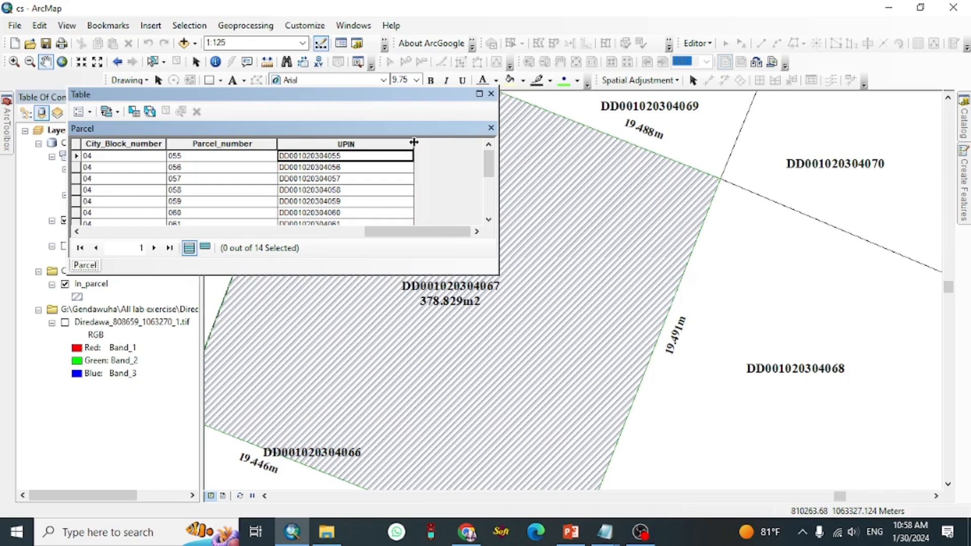
{"action": "left_click_drag", "start_coordinate": [120, 96], "coordinate": [277, 144]}
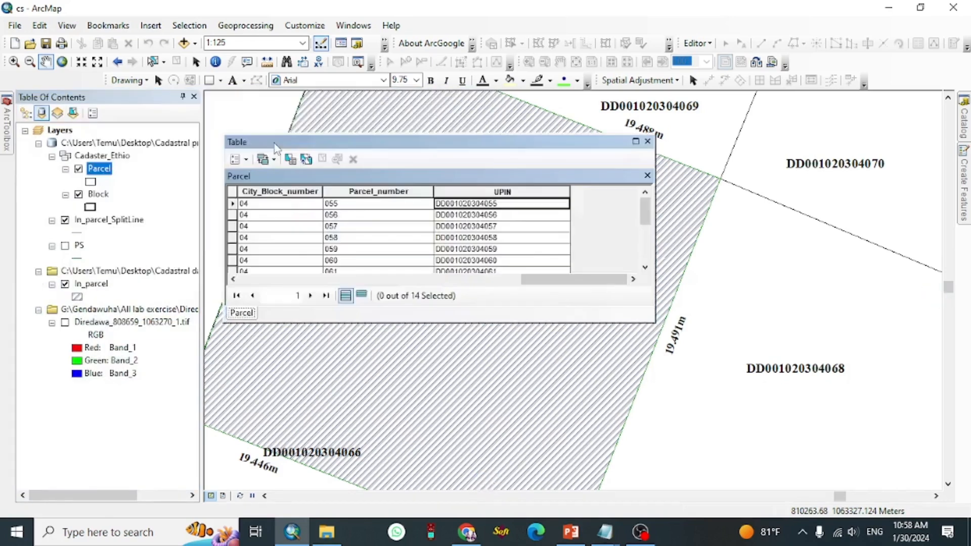
Step: Add a Text field named Unique_ID to the Parcel attribute table
{"action": "left_click", "coordinate": [246, 159]}
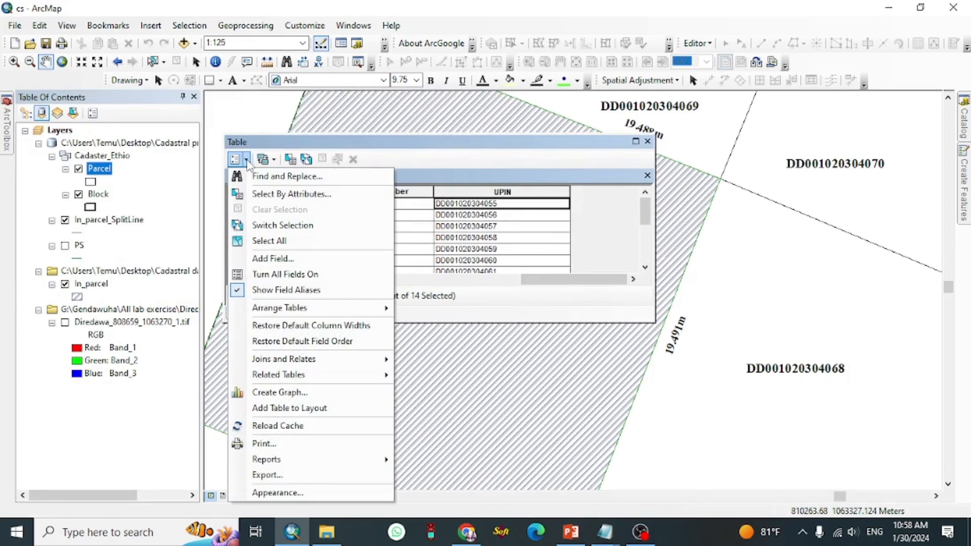
{"action": "left_click", "coordinate": [291, 266]}
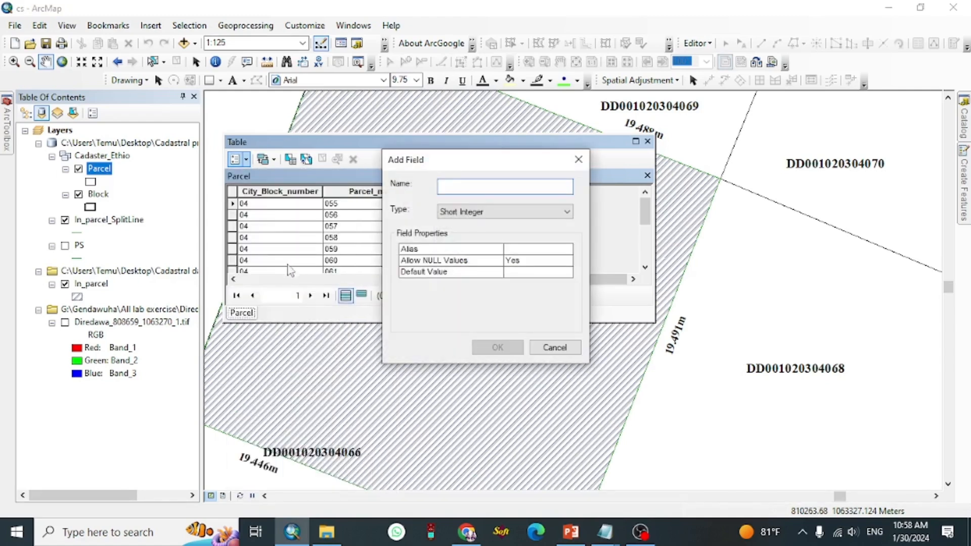
{"action": "type", "text": "Unive"}
{"action": "key", "text": "BackSpace"}
{"action": "key", "text": "BackSpace"}
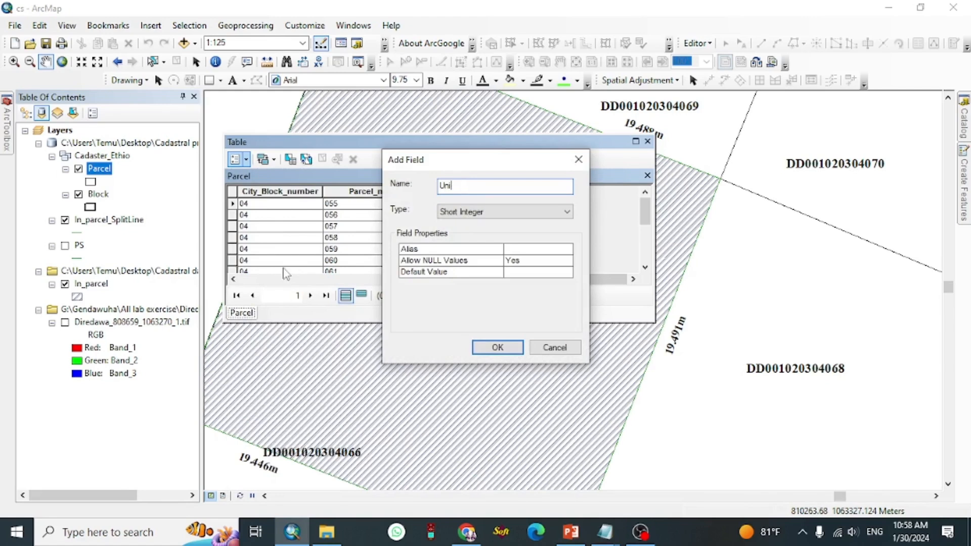
{"action": "type", "text": "que_ID"}
{"action": "left_click", "coordinate": [466, 212]}
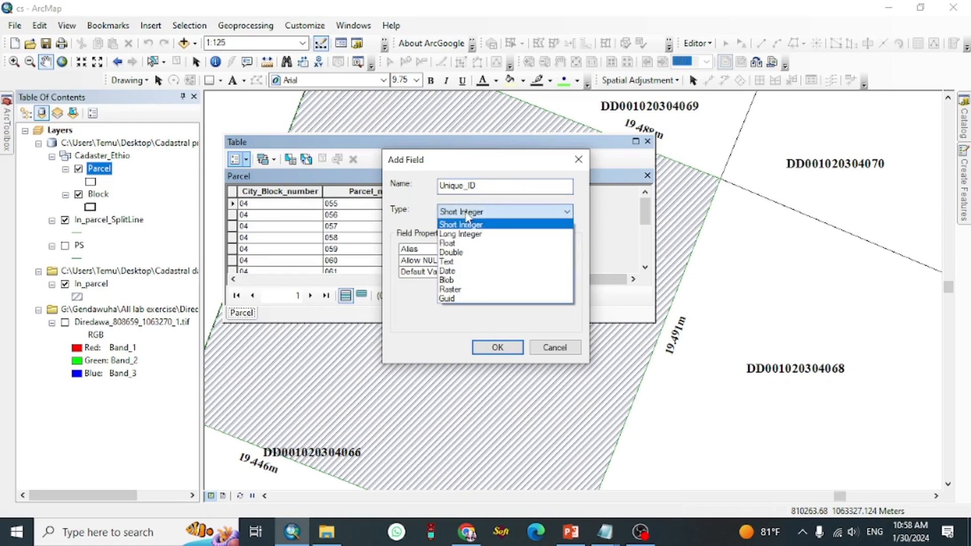
{"action": "left_click", "coordinate": [472, 262]}
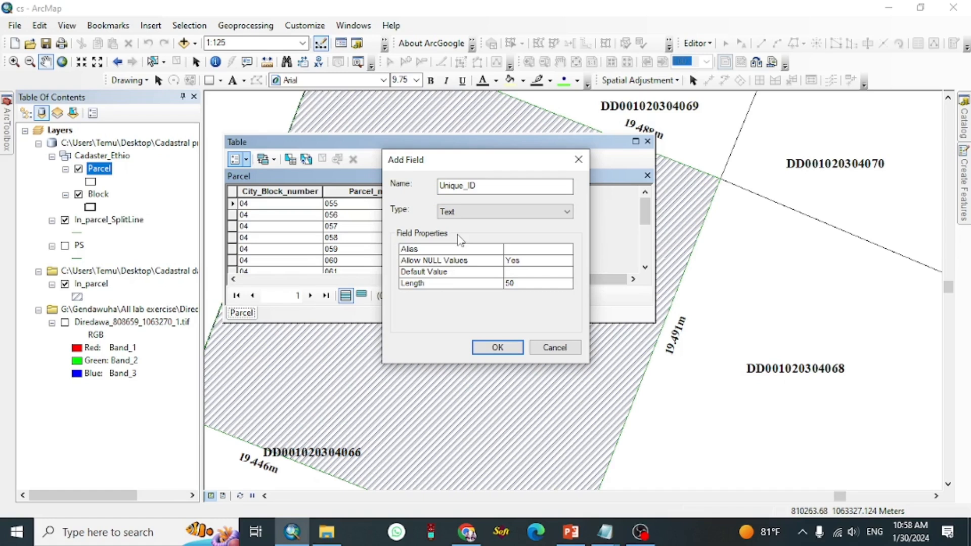
{"action": "left_click", "coordinate": [497, 347]}
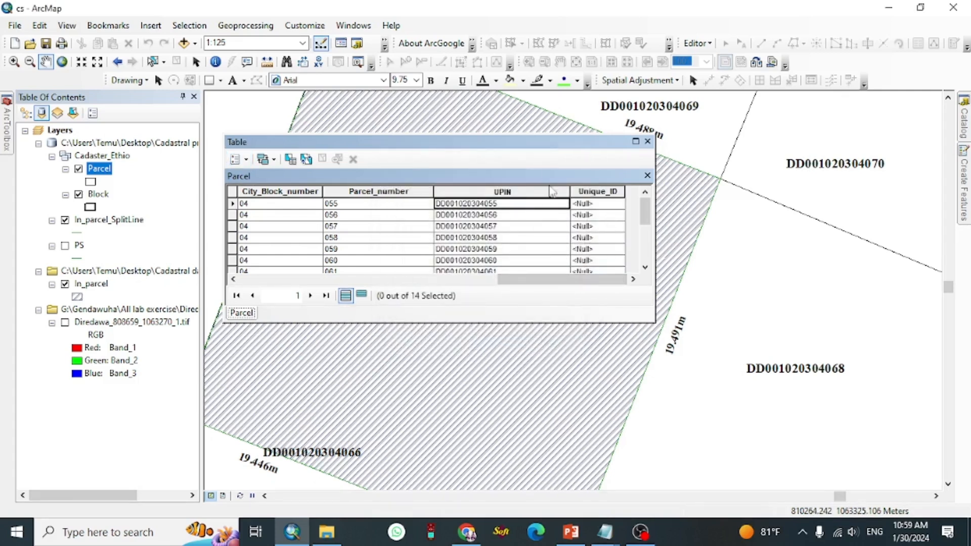
Step: Open the Field Calculator on the Unique_ID column, agreeing to calculate outside an edit session
{"action": "left_click", "coordinate": [584, 192]}
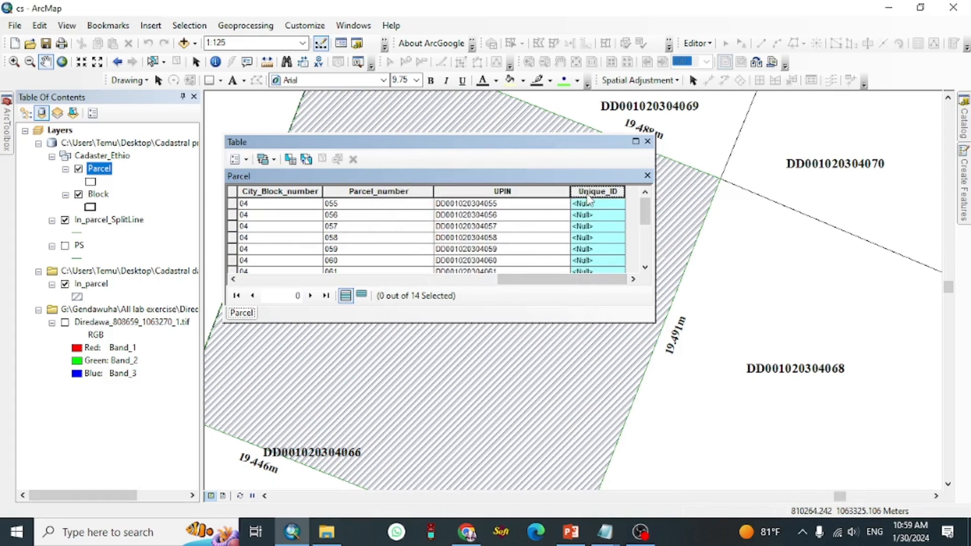
{"action": "right_click", "coordinate": [588, 198]}
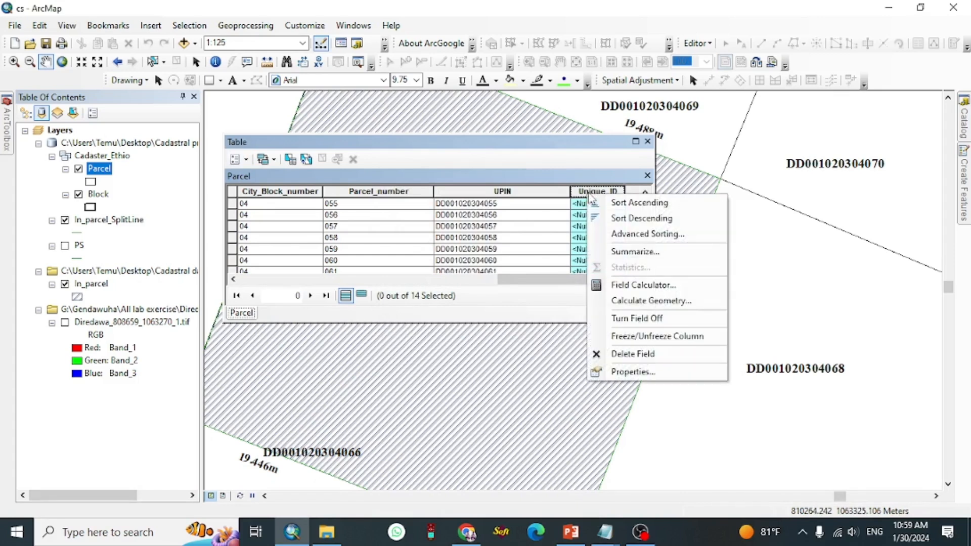
{"action": "left_click", "coordinate": [666, 292]}
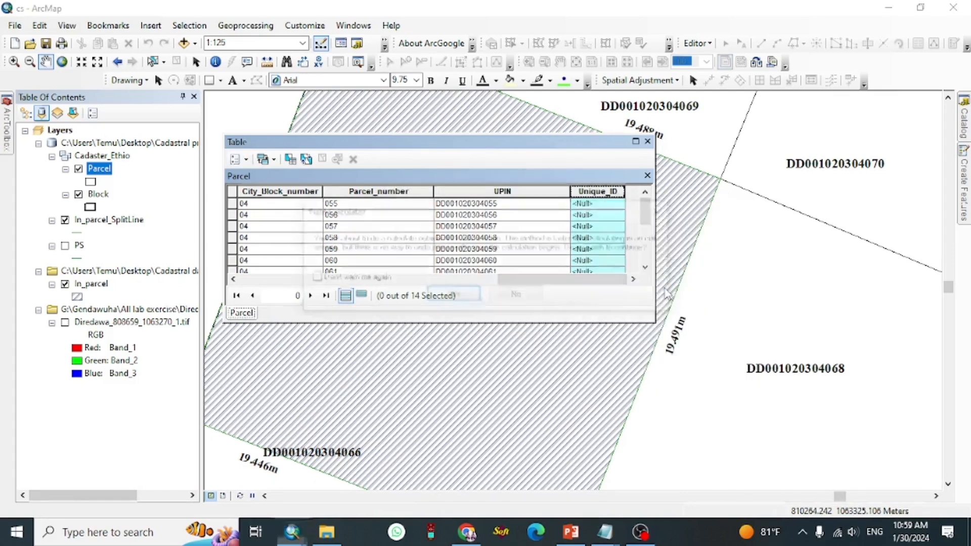
{"action": "left_click", "coordinate": [456, 300]}
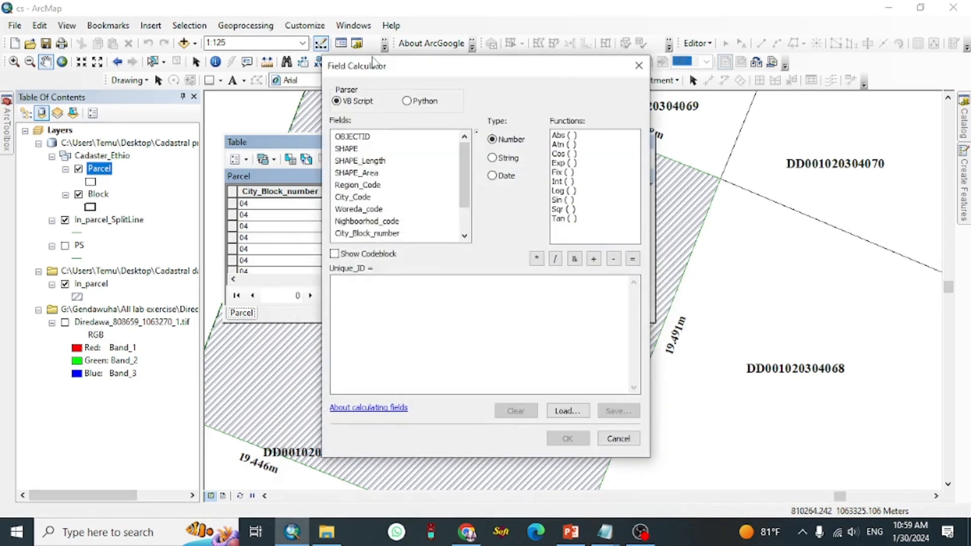
{"action": "left_click_drag", "start_coordinate": [434, 74], "coordinate": [331, 110]}
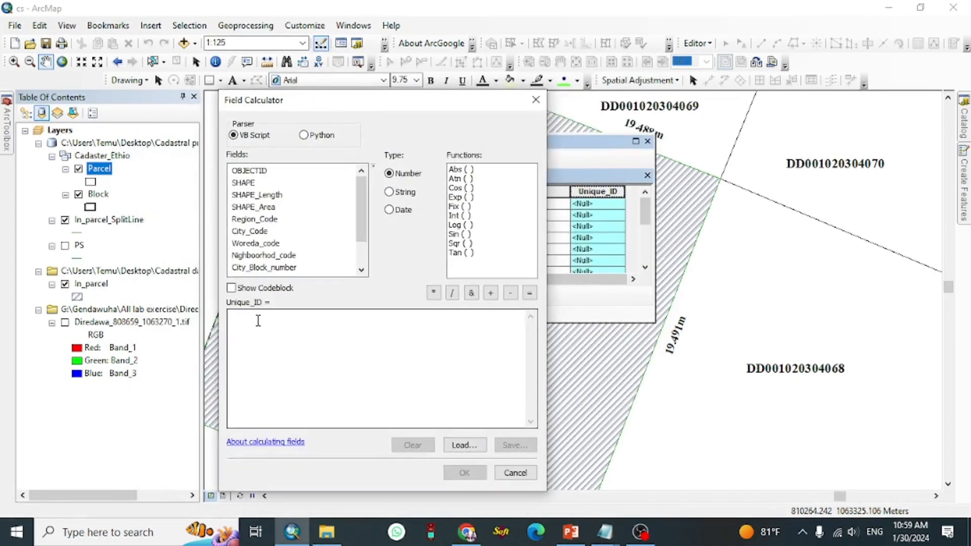
{"action": "left_click", "coordinate": [263, 315]}
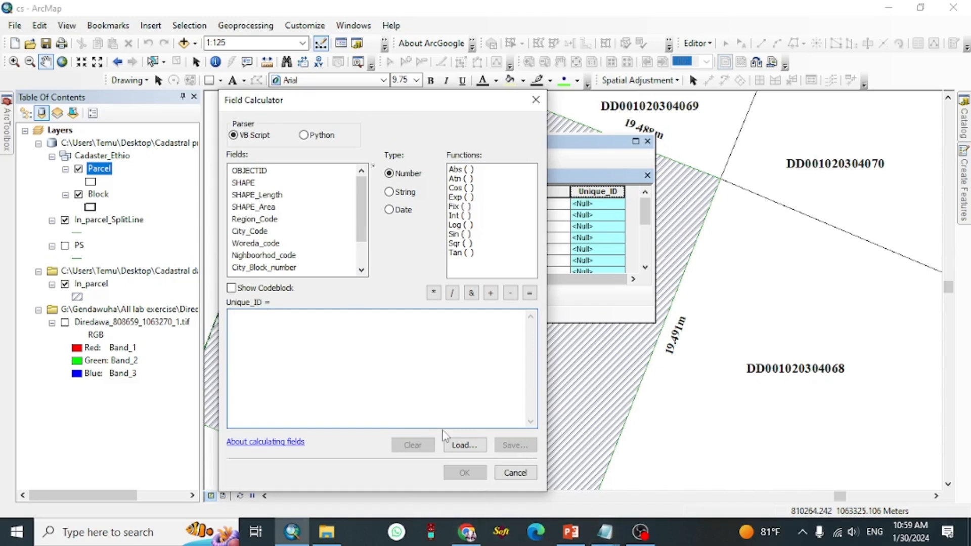
Step: Bring up the AUTONUMBER ARCGIS script in Notepad and switch the Field Calculator parser to Python
{"action": "left_click", "coordinate": [593, 539]}
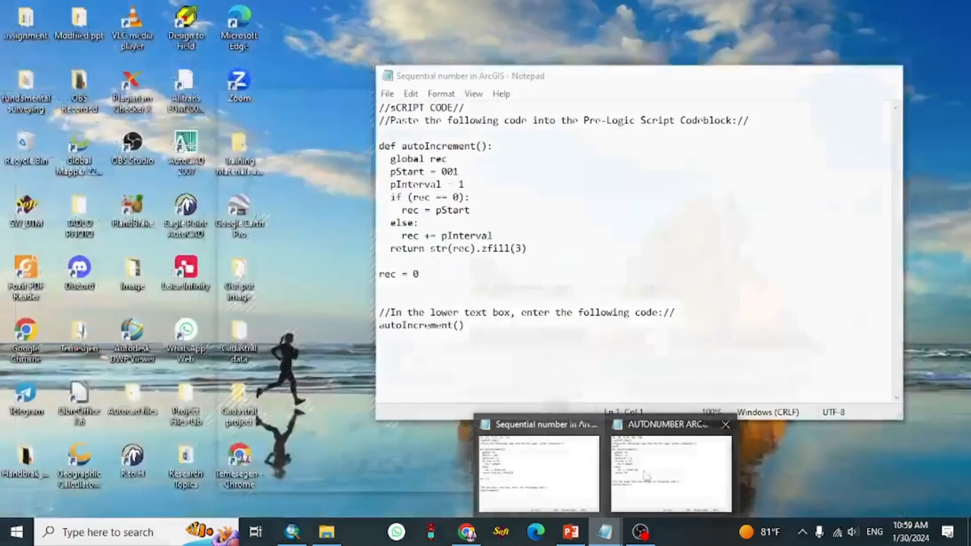
{"action": "left_click", "coordinate": [650, 478]}
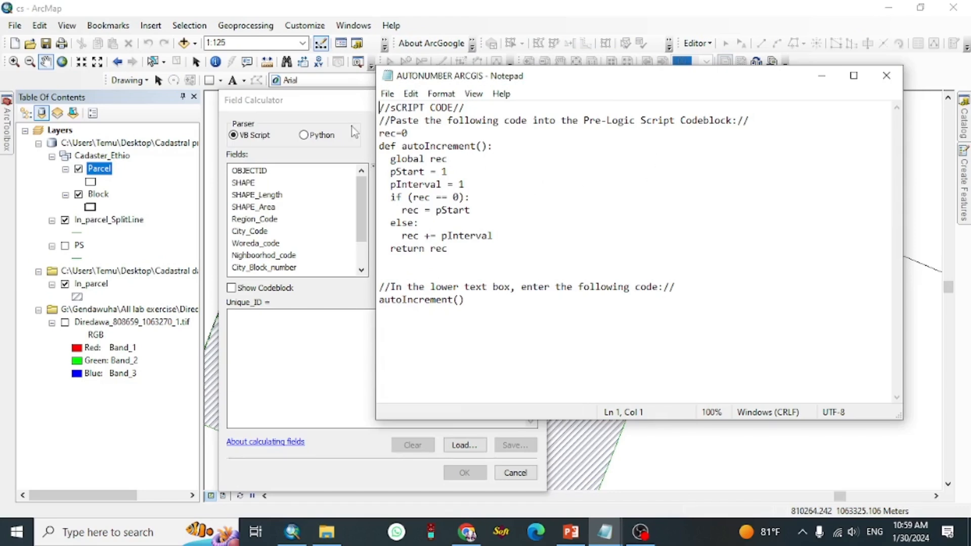
{"action": "left_click", "coordinate": [306, 136]}
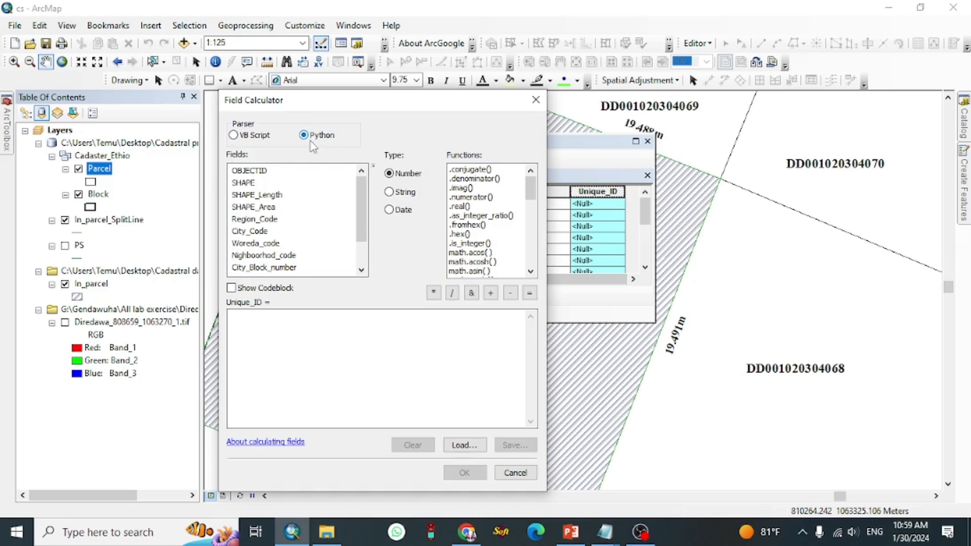
Step: Compare the Sequential number and AUTONUMBER ARCGIS scripts in Notepad
{"action": "left_click", "coordinate": [604, 531]}
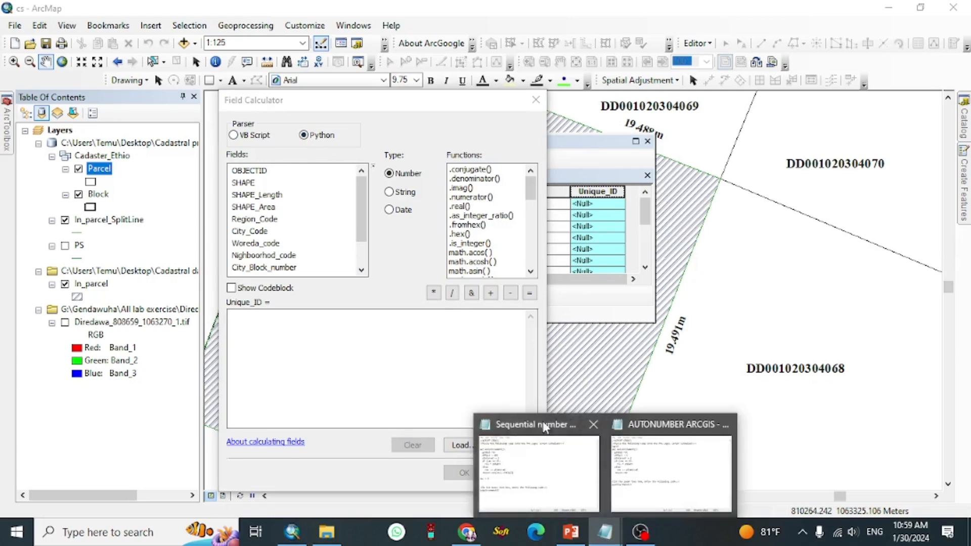
{"action": "left_click", "coordinate": [544, 428]}
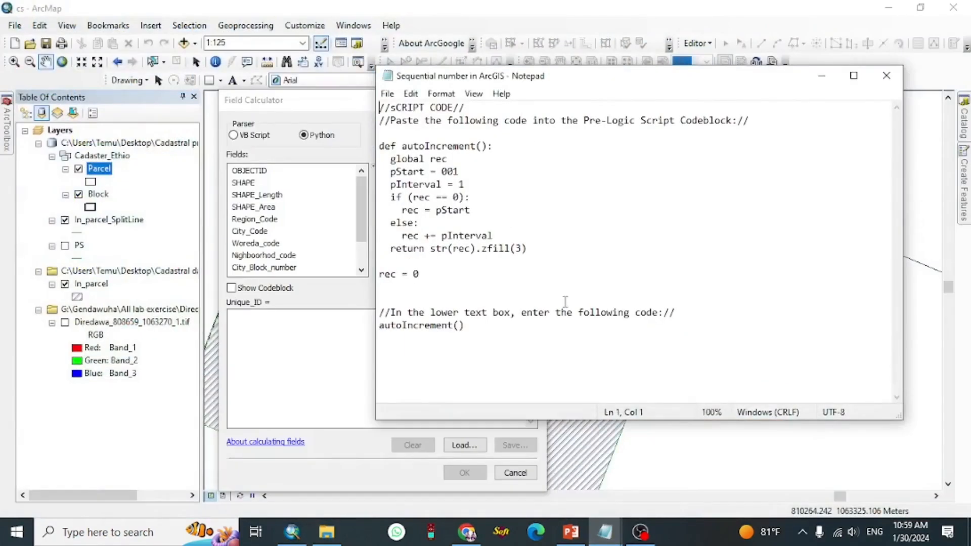
{"action": "left_click", "coordinate": [605, 530]}
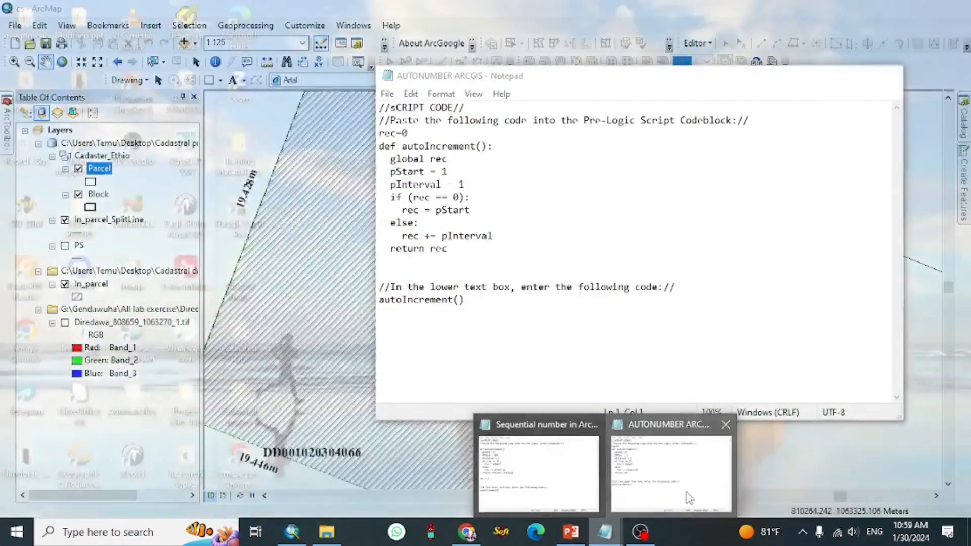
{"action": "left_click", "coordinate": [689, 498]}
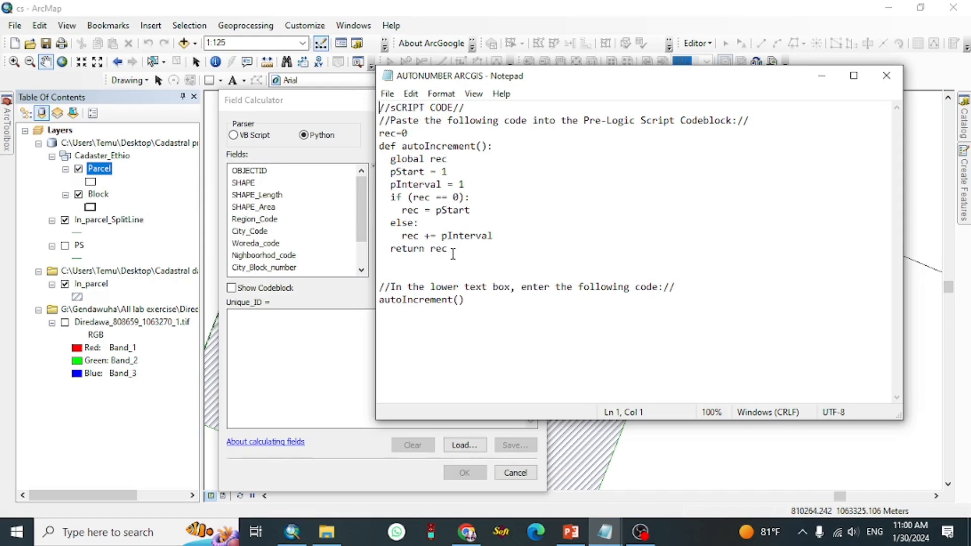
Step: Copy the script's code block from rec=0 through return rec in Notepad
{"action": "right_click", "coordinate": [381, 137]}
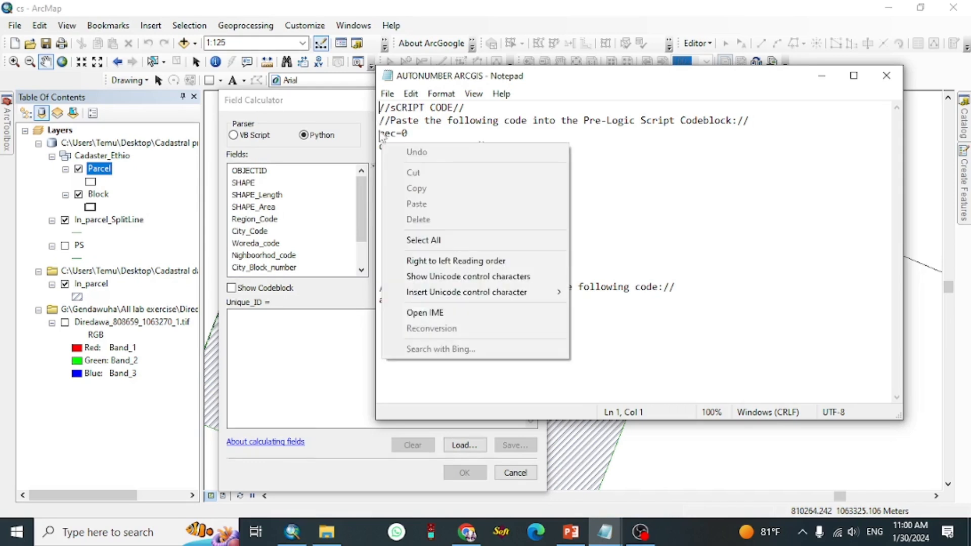
{"action": "left_click", "coordinate": [382, 134]}
{"action": "right_click", "coordinate": [436, 238]}
{"action": "left_click", "coordinate": [413, 225]}
{"action": "left_click_drag", "start_coordinate": [466, 249], "coordinate": [380, 131]}
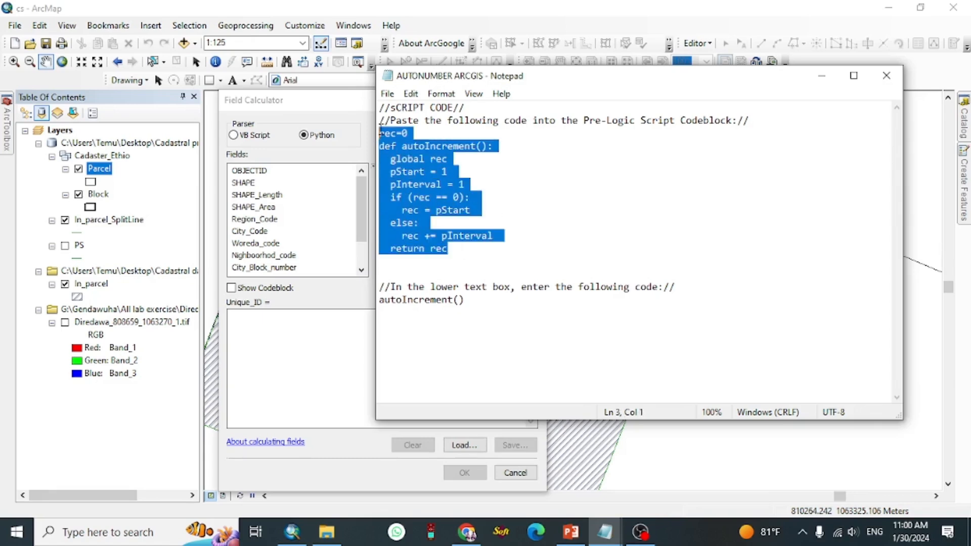
{"action": "left_click", "coordinate": [319, 351]}
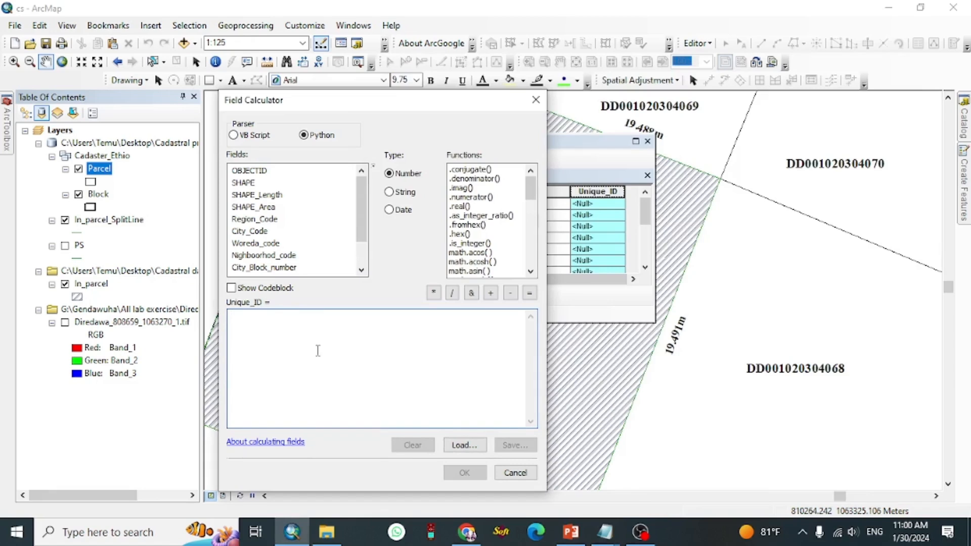
Step: Enable Show Codeblock and paste the copied code into the Pre-Logic Script Code box
{"action": "left_click", "coordinate": [265, 288]}
{"action": "left_click", "coordinate": [270, 339]}
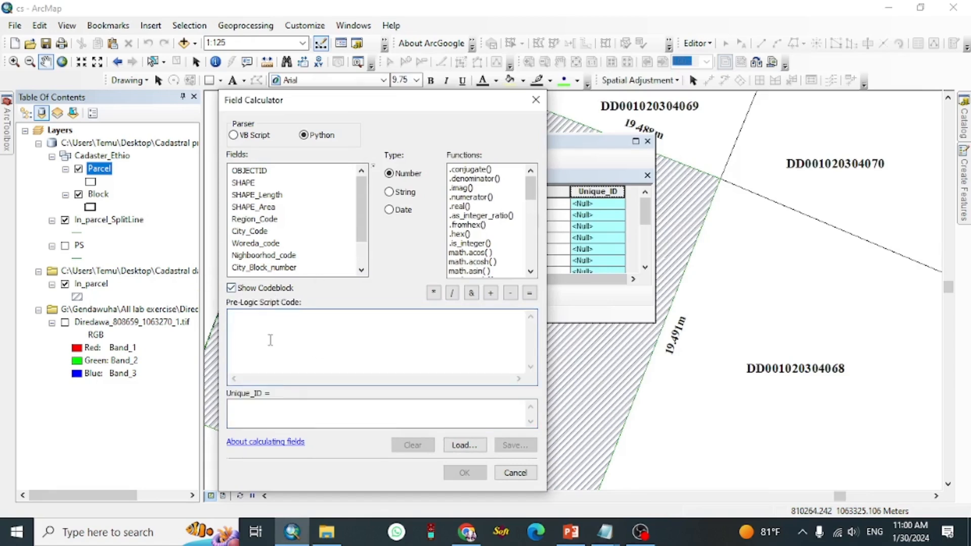
{"action": "type", "text": "pInterval = 1 if (rec == 0):  rec = pStart else:  rec += pInterval return rec"}
Step: Copy autoIncrement() from Notepad and paste it into the Unique_ID expression box
{"action": "left_click", "coordinate": [605, 536]}
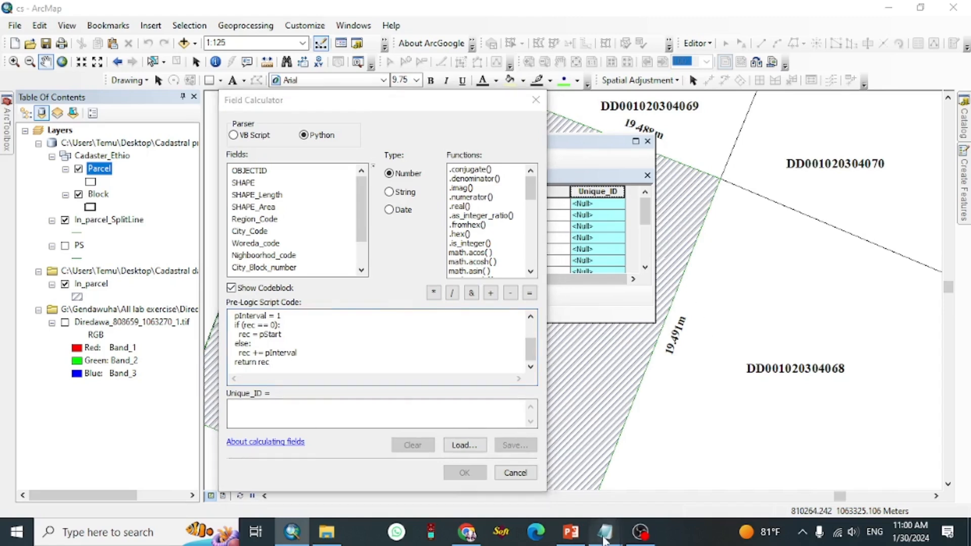
{"action": "left_click", "coordinate": [682, 483]}
{"action": "left_click", "coordinate": [507, 320]}
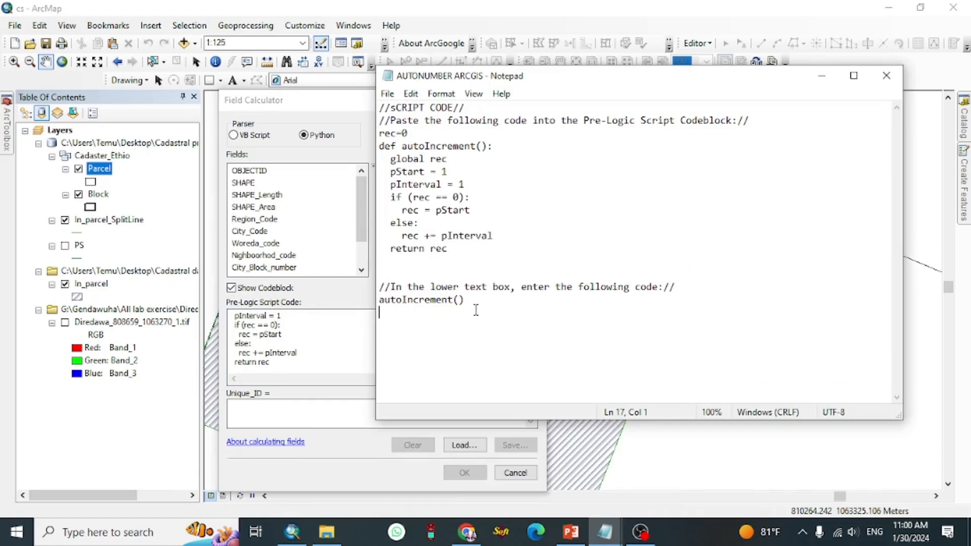
{"action": "left_click_drag", "start_coordinate": [466, 299], "coordinate": [379, 300]}
{"action": "key", "text": "ctrl+c"}
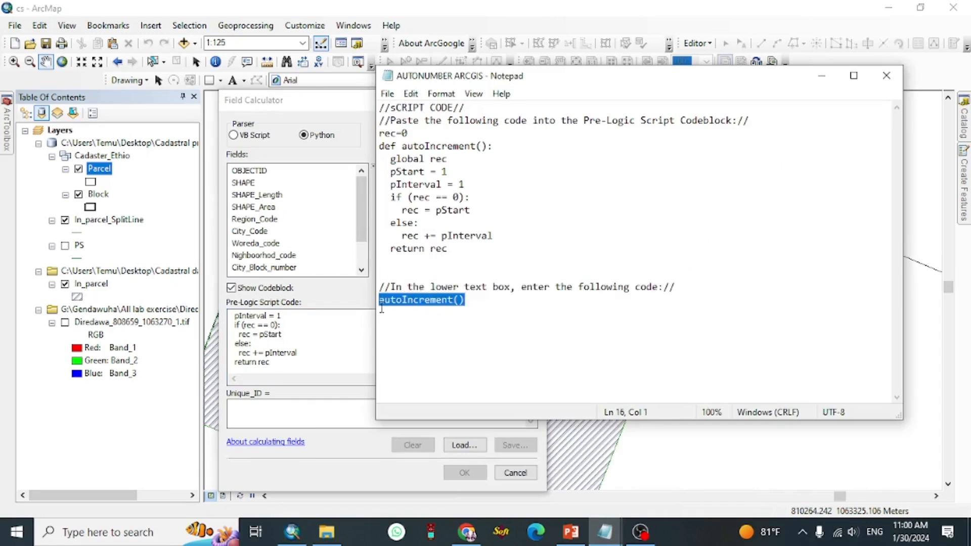
{"action": "left_click", "coordinate": [293, 415]}
{"action": "key", "text": "ctrl+v"}
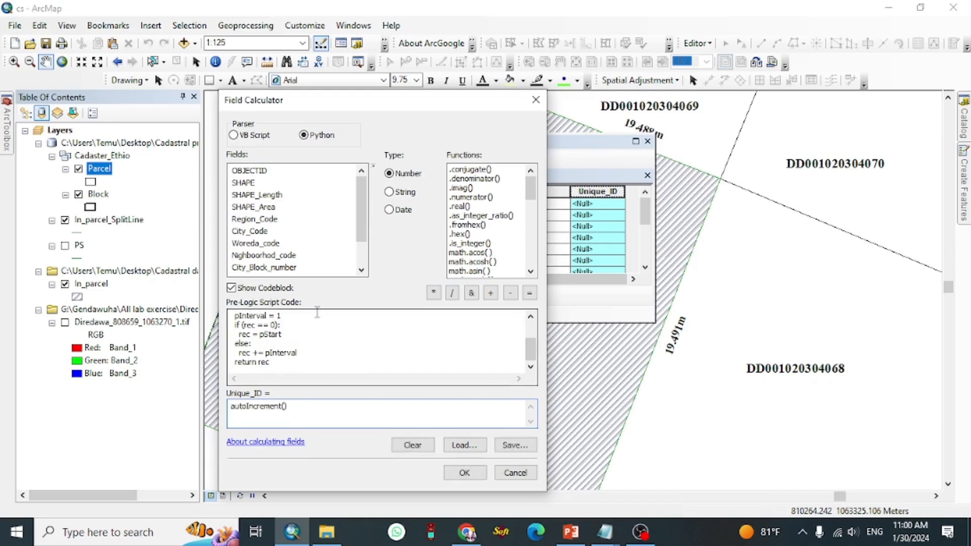
Step: Run the calculation to fill Unique_ID with sequential numbers
{"action": "scroll", "coordinate": [278, 337], "scroll_direction": "up", "scroll_amount": 1}
{"action": "scroll", "coordinate": [278, 337], "scroll_direction": "down", "scroll_amount": 1}
{"action": "scroll", "coordinate": [277, 337], "scroll_direction": "up", "scroll_amount": 2}
{"action": "scroll", "coordinate": [278, 337], "scroll_direction": "down", "scroll_amount": 2}
{"action": "scroll", "coordinate": [277, 344], "scroll_direction": "up", "scroll_amount": 1}
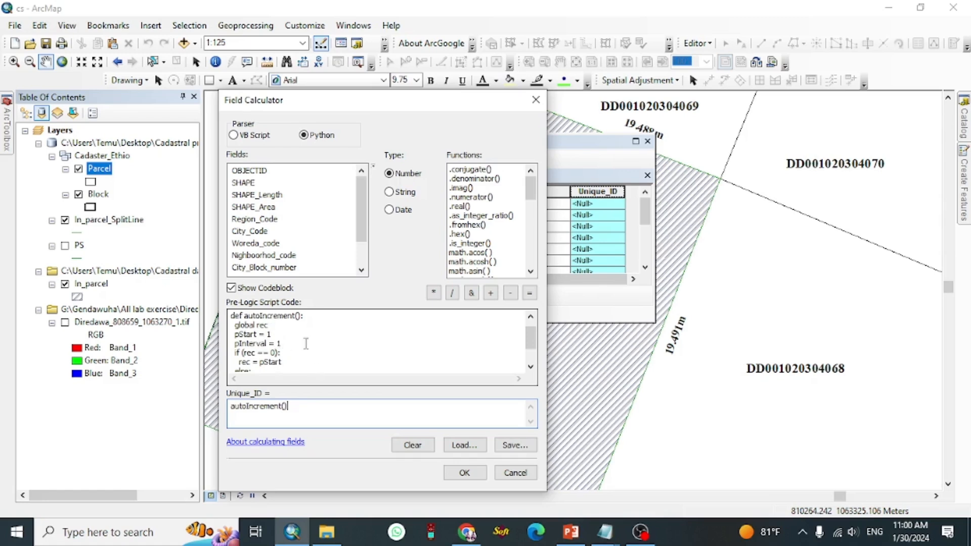
{"action": "scroll", "coordinate": [306, 344], "scroll_direction": "down", "scroll_amount": 1}
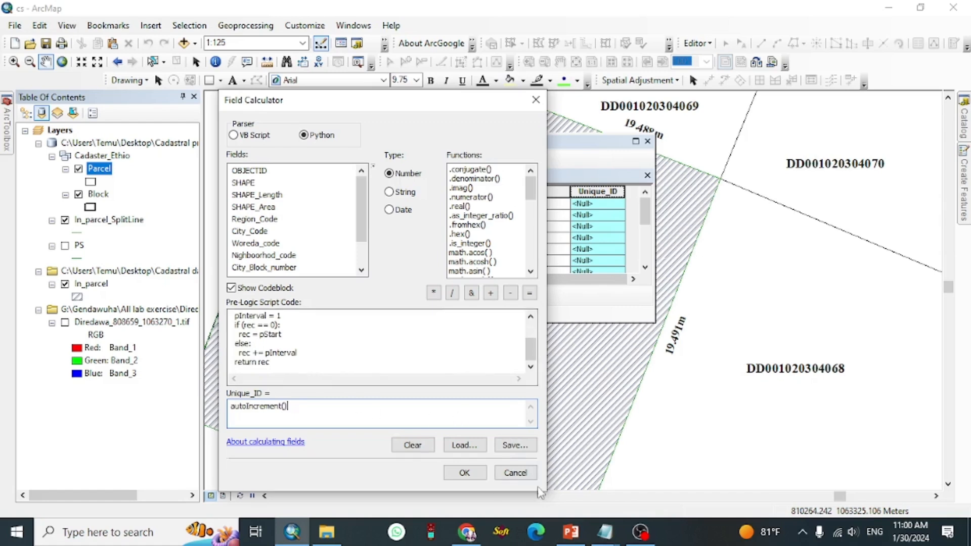
{"action": "left_click", "coordinate": [465, 472]}
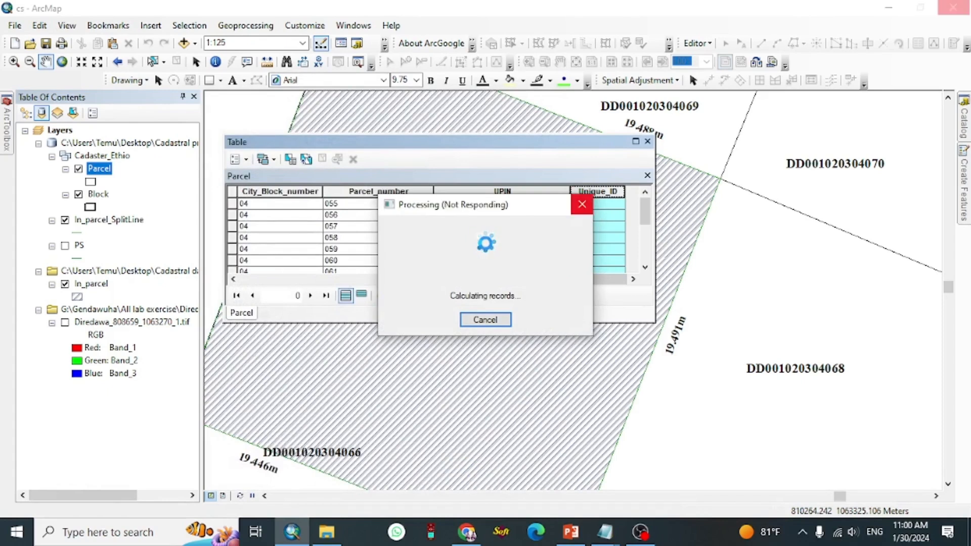
Step: Check the calculated Unique_ID values in the attribute table
{"action": "scroll", "coordinate": [582, 260], "scroll_direction": "down", "scroll_amount": 3}
{"action": "scroll", "coordinate": [585, 264], "scroll_direction": "up", "scroll_amount": 3}
{"action": "scroll", "coordinate": [584, 256], "scroll_direction": "down", "scroll_amount": 3}
{"action": "scroll", "coordinate": [585, 259], "scroll_direction": "up", "scroll_amount": 3}
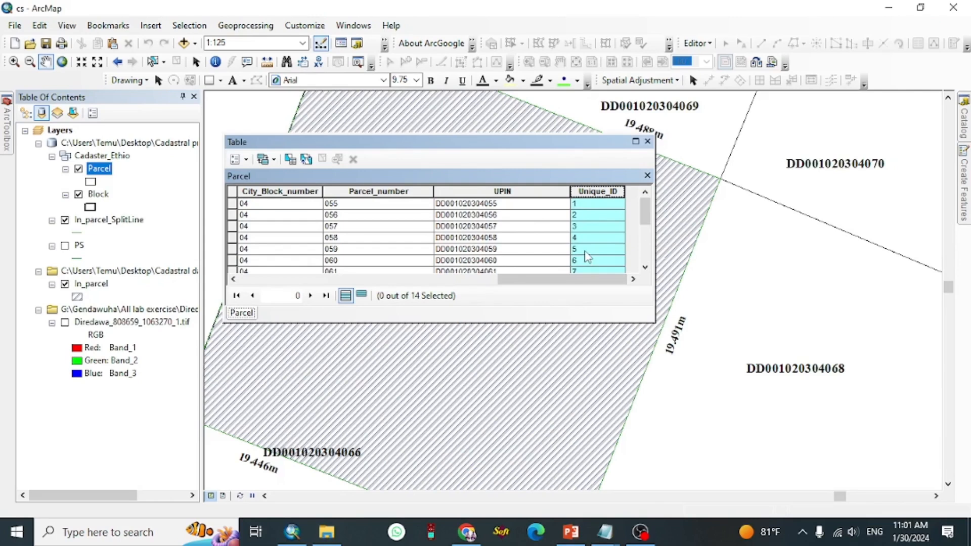
{"action": "scroll", "coordinate": [594, 229], "scroll_direction": "down", "scroll_amount": 2}
{"action": "scroll", "coordinate": [593, 229], "scroll_direction": "up", "scroll_amount": 2}
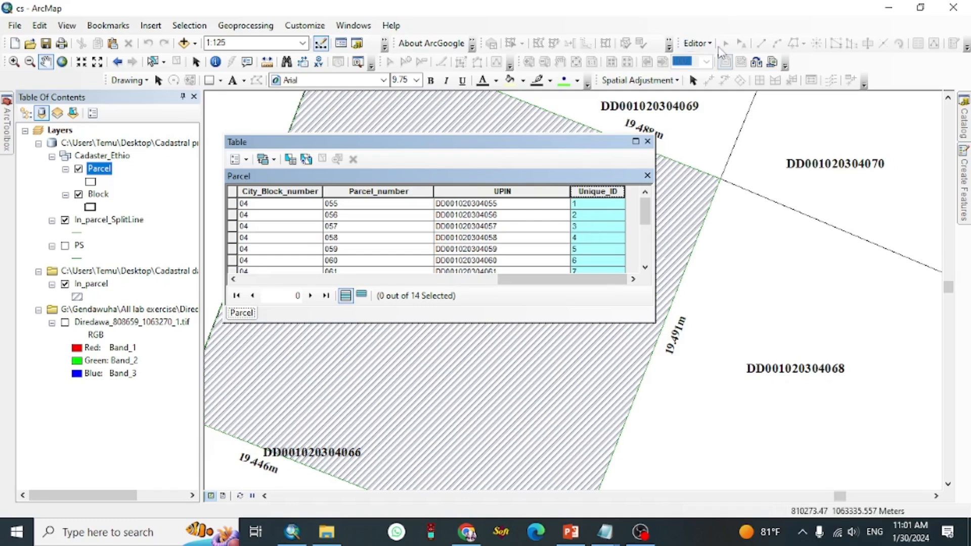
{"action": "left_click", "coordinate": [696, 44]}
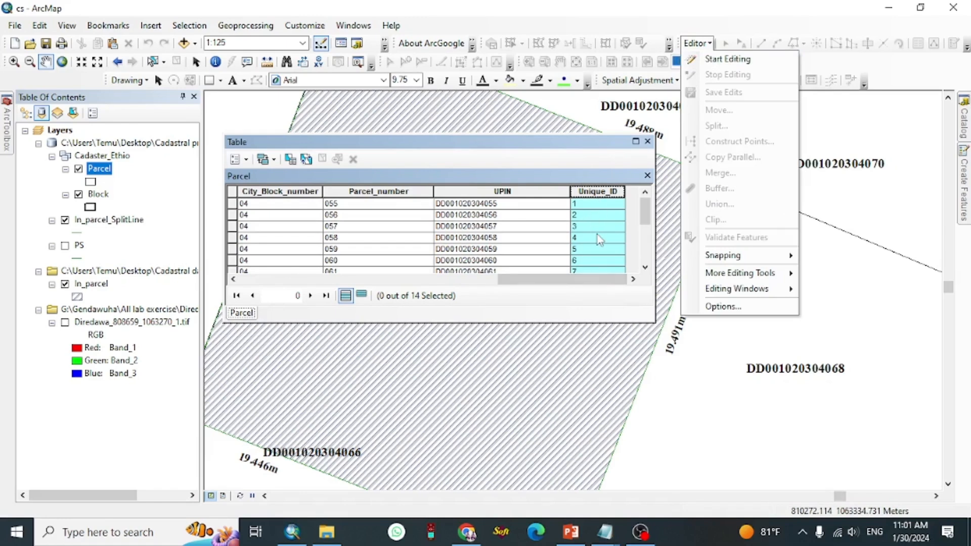
{"action": "left_click", "coordinate": [540, 284]}
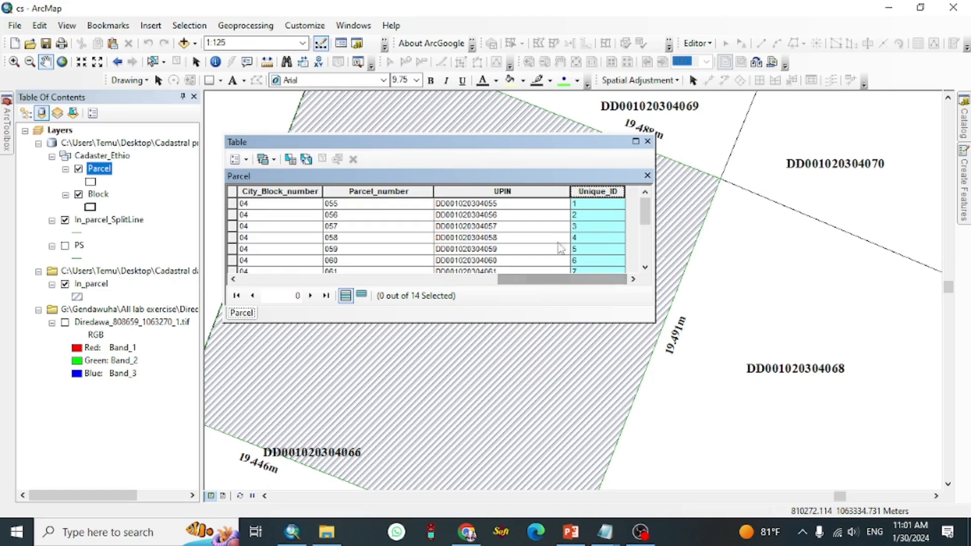
{"action": "left_click", "coordinate": [615, 253]}
{"action": "left_click", "coordinate": [598, 207]}
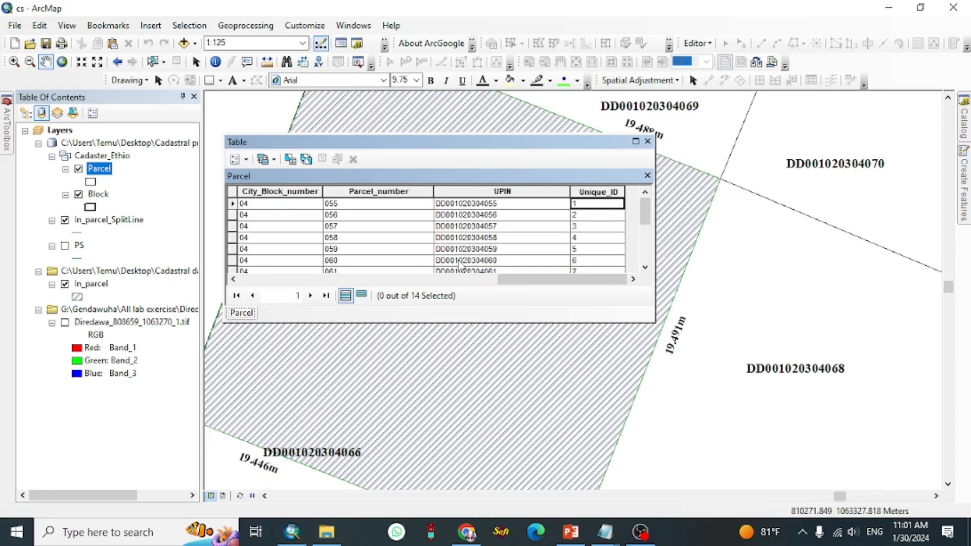
Step: Add a new Text field named Unique_ID_2 to the Parcel attribute table
{"action": "left_click", "coordinate": [248, 159]}
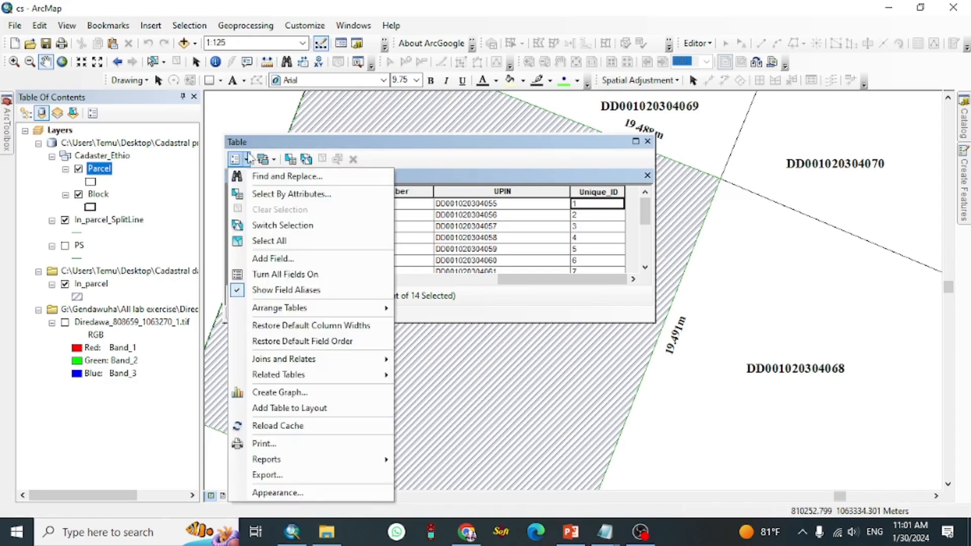
{"action": "left_click", "coordinate": [315, 260]}
{"action": "type", "text": "Unique_ID_2"}
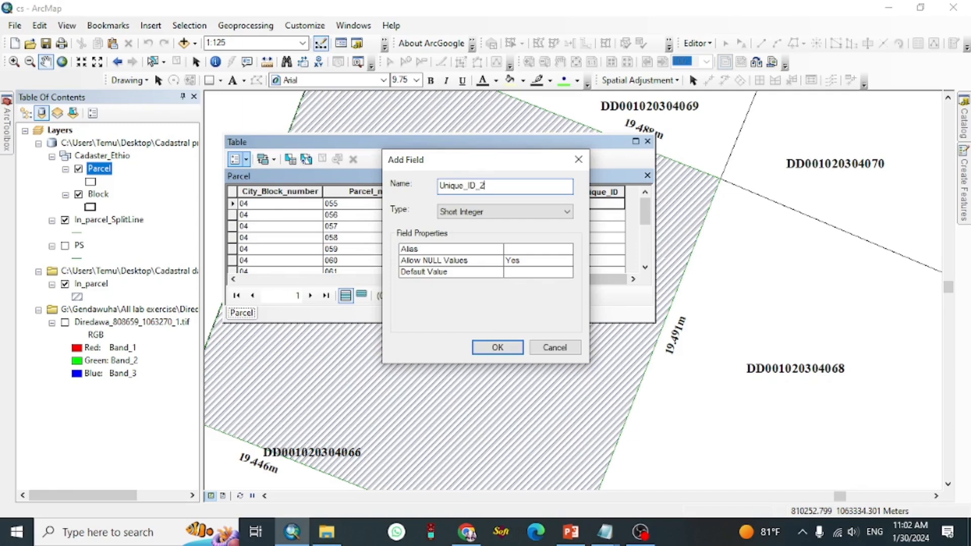
{"action": "left_click", "coordinate": [481, 212]}
{"action": "left_click", "coordinate": [464, 262]}
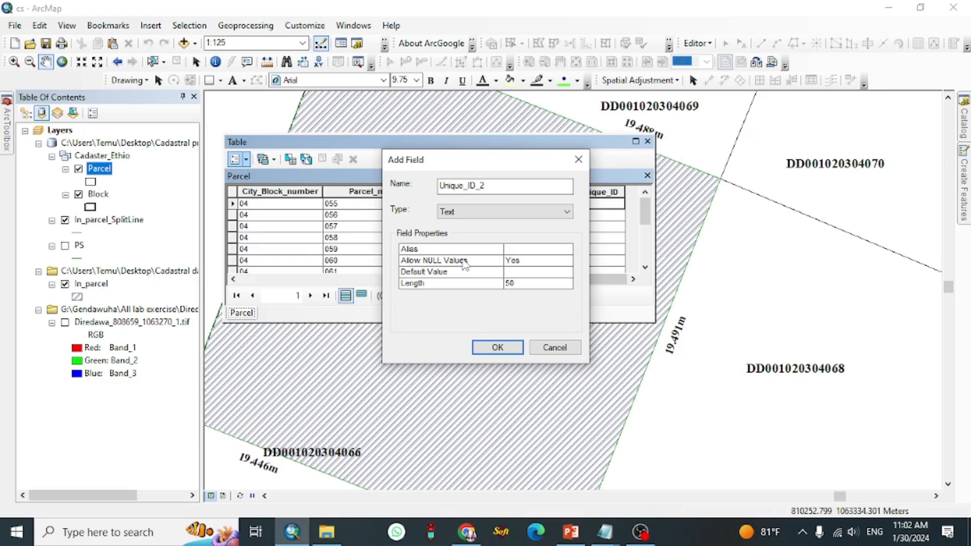
{"action": "left_click", "coordinate": [473, 212]}
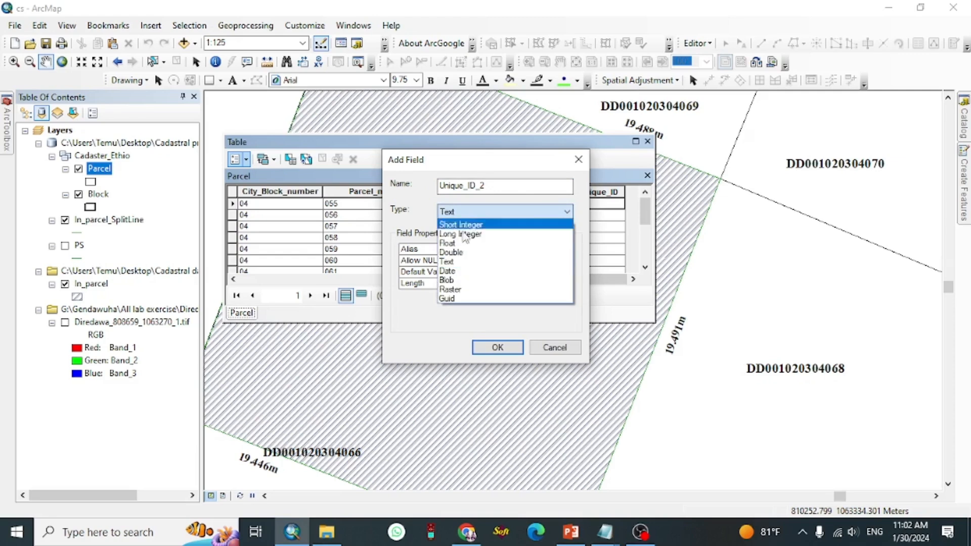
{"action": "left_click", "coordinate": [432, 211]}
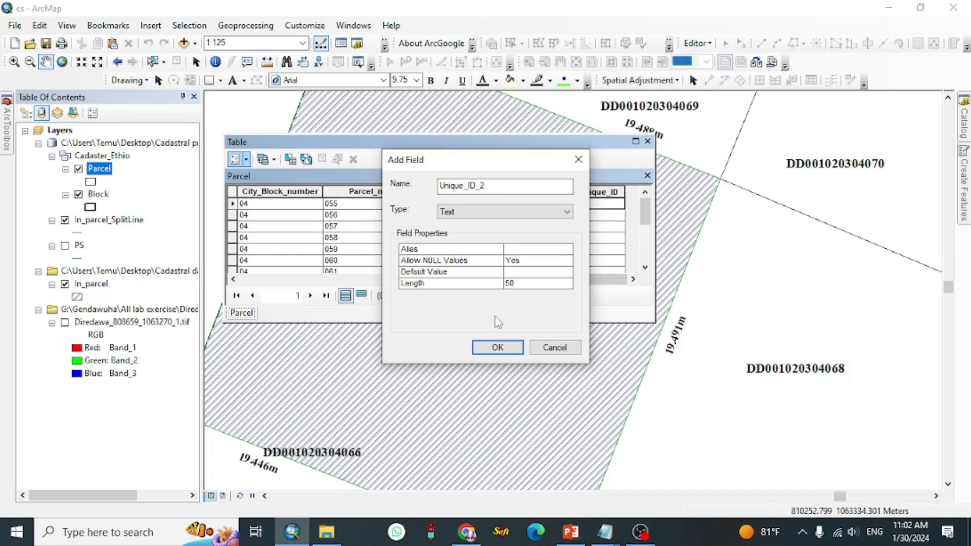
{"action": "left_click", "coordinate": [497, 347]}
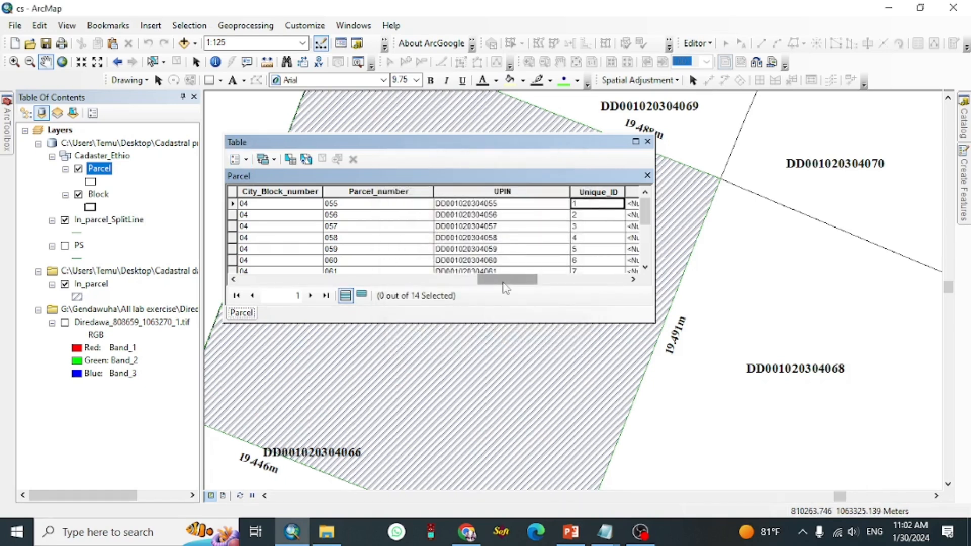
Step: Narrow the Unique_ID_2 column and open the Field Calculator on it, continuing outside an edit session
{"action": "left_click_drag", "start_coordinate": [508, 285], "coordinate": [596, 277]}
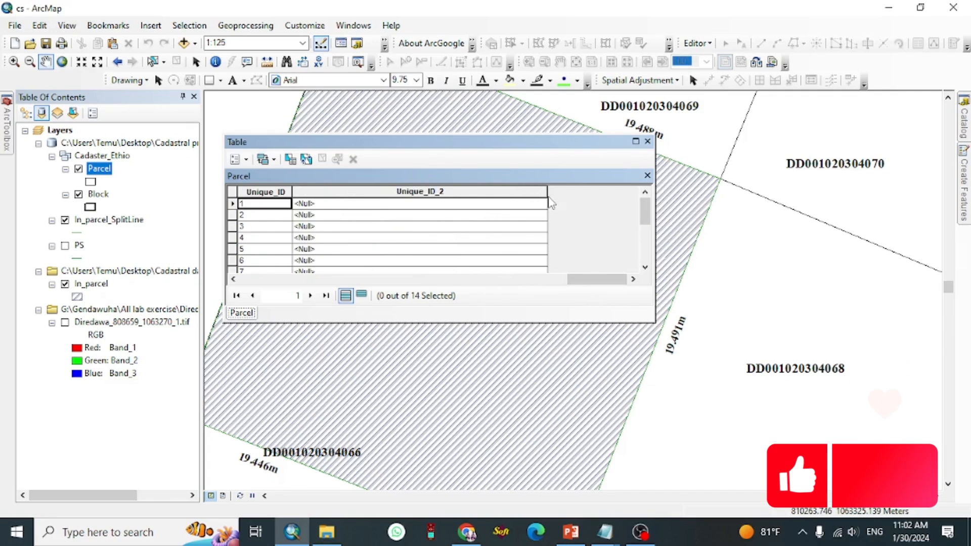
{"action": "left_click_drag", "start_coordinate": [547, 194], "coordinate": [454, 197]}
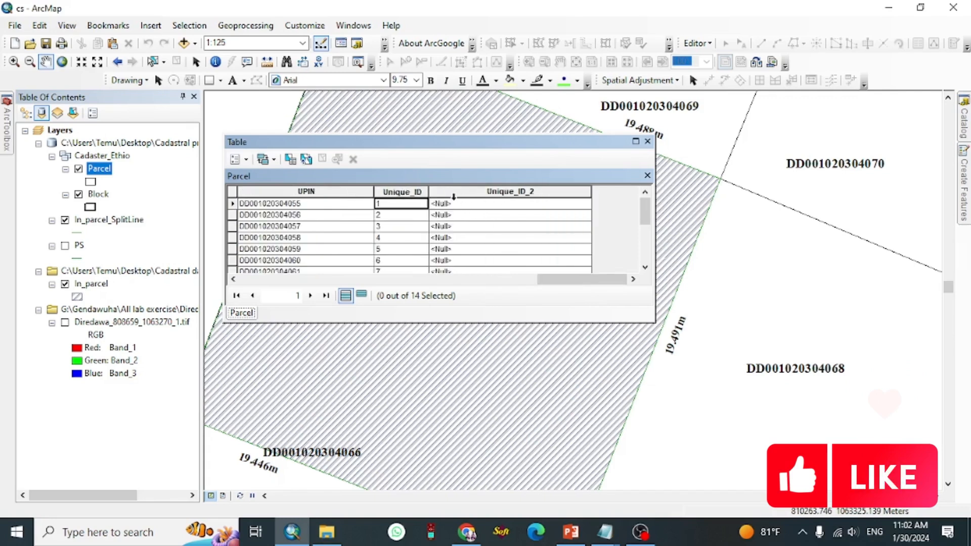
{"action": "left_click", "coordinate": [461, 192]}
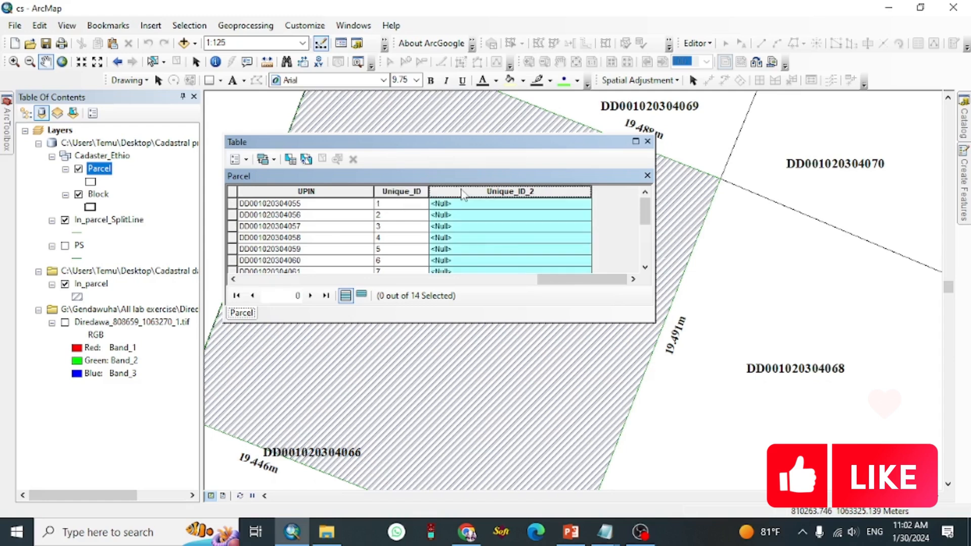
{"action": "right_click", "coordinate": [461, 193]}
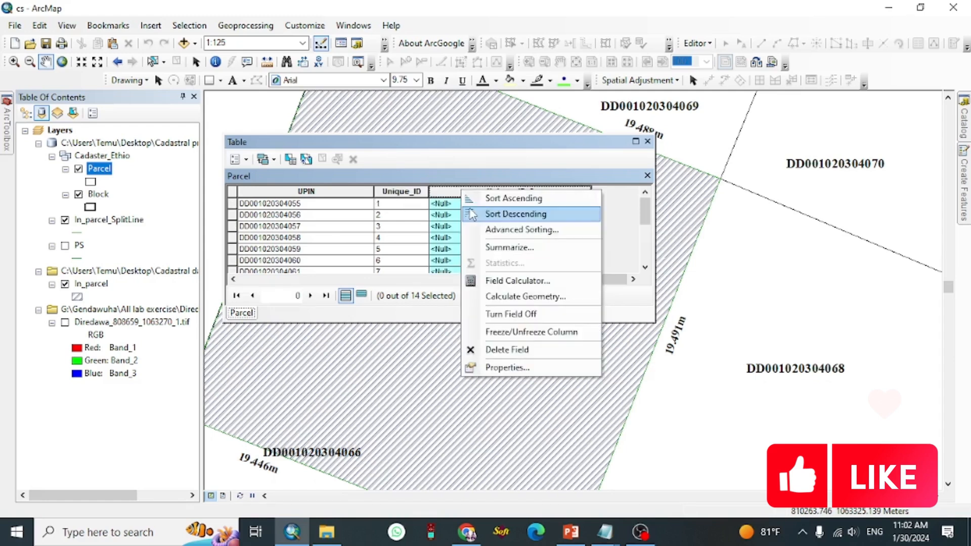
{"action": "left_click", "coordinate": [517, 282]}
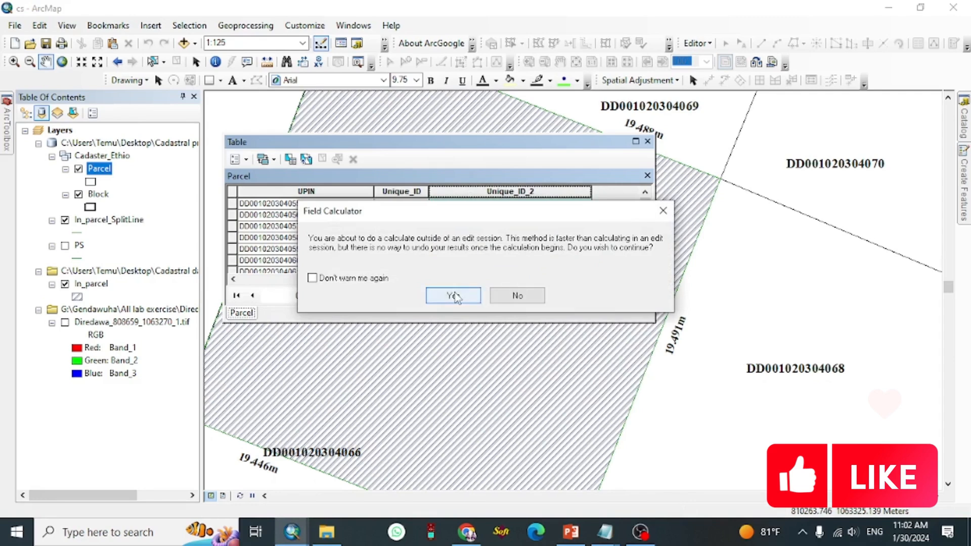
{"action": "left_click", "coordinate": [456, 296]}
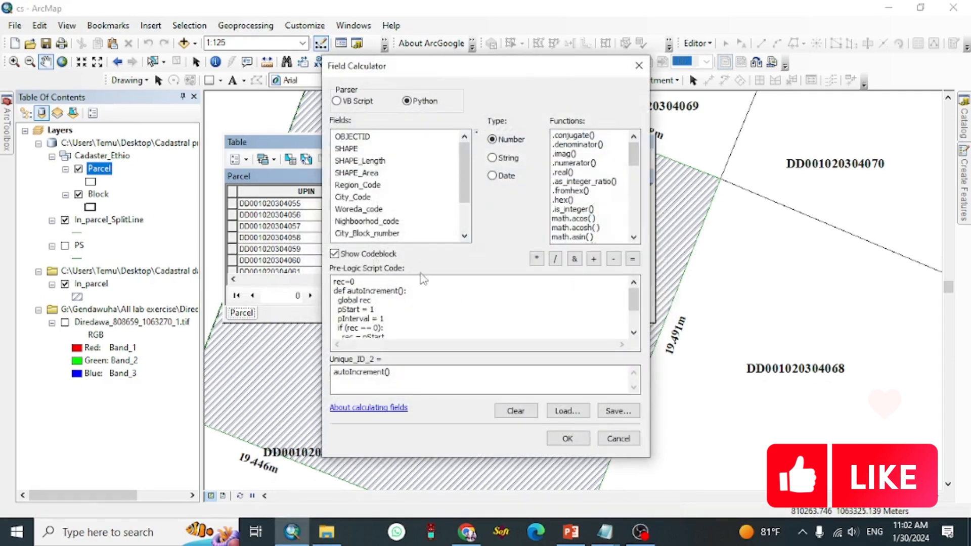
Step: Copy the autoIncrement code block with zfill(3) from the Sequential number in ArcGIS Notepad file
{"action": "left_click", "coordinate": [604, 531]}
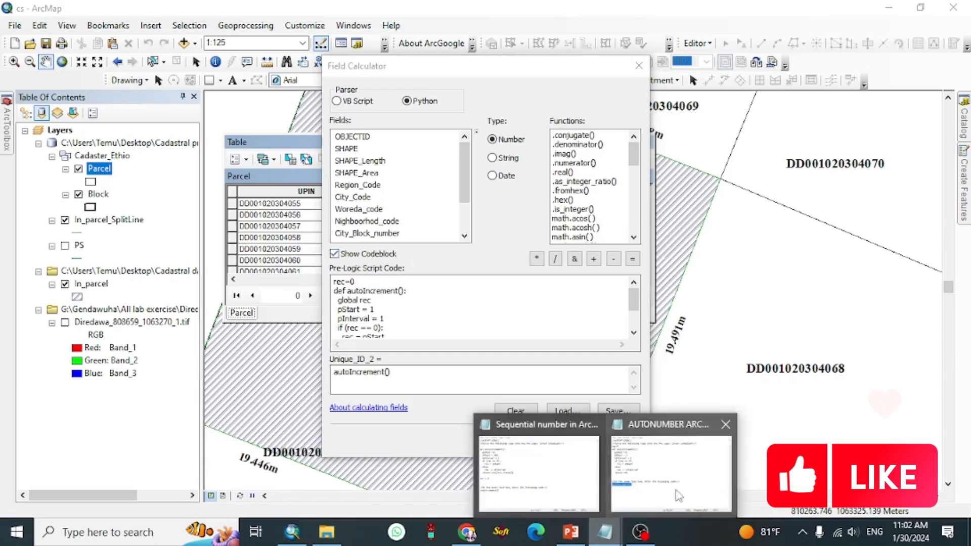
{"action": "left_click", "coordinate": [548, 493]}
{"action": "left_click", "coordinate": [424, 158]}
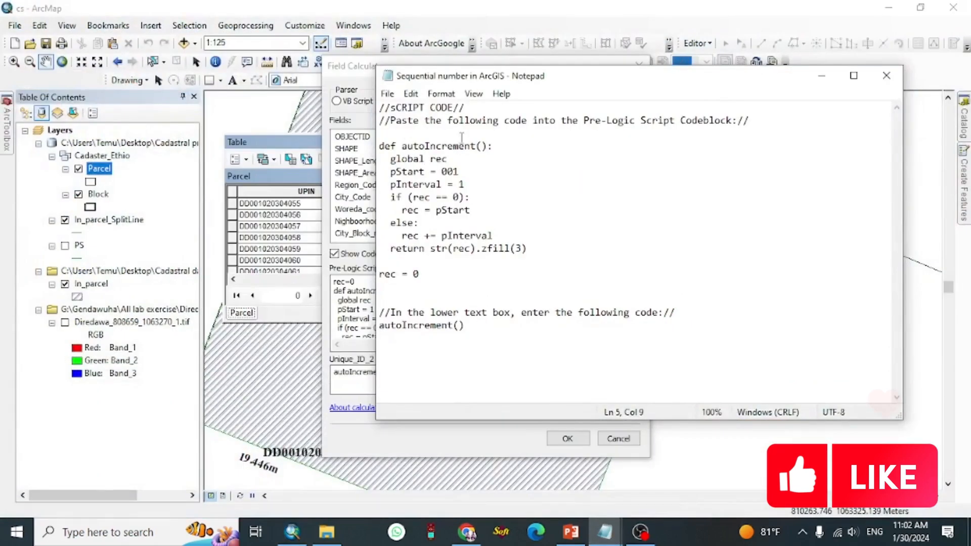
{"action": "left_click_drag", "start_coordinate": [380, 146], "coordinate": [435, 273]}
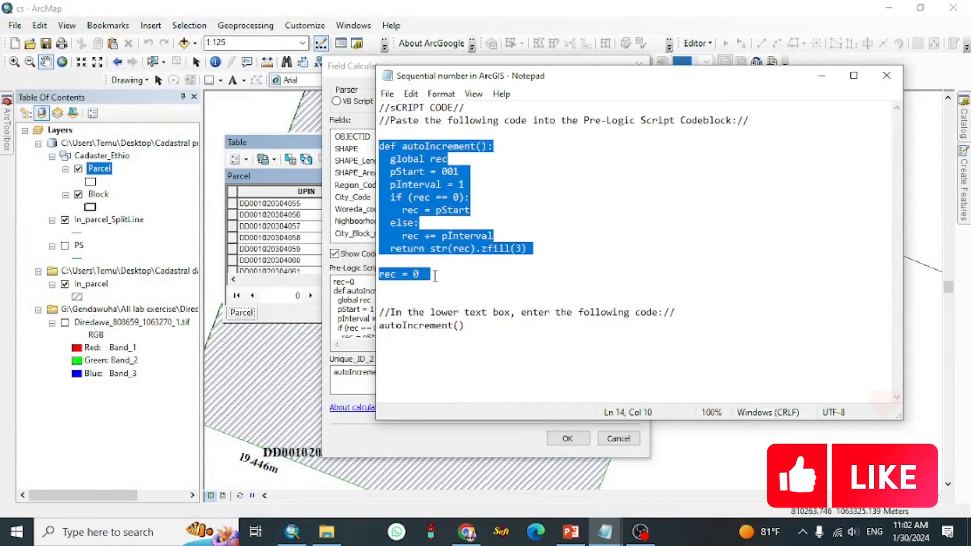
{"action": "left_click", "coordinate": [506, 248]}
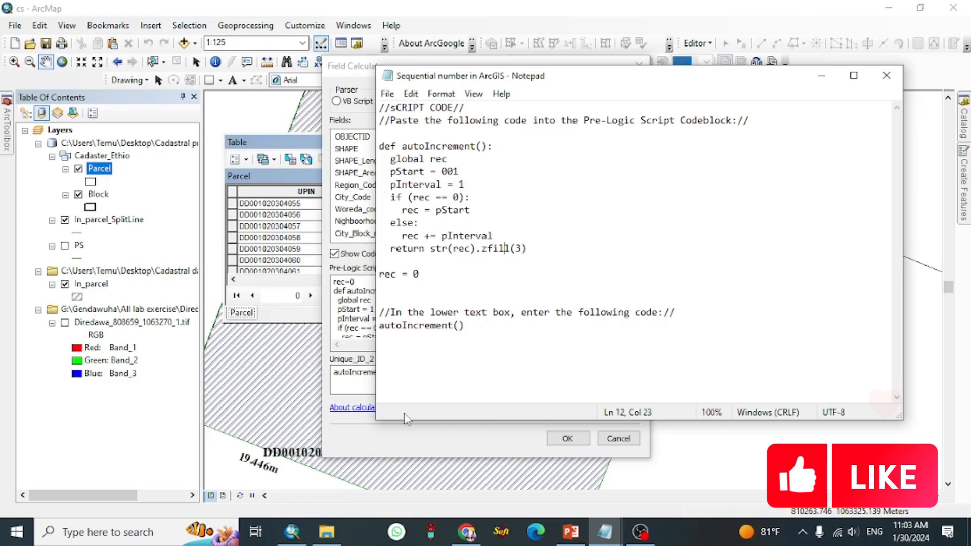
Step: Replace the Pre-Logic Script Code with the copied zero-padding code and run the calculation on Unique_ID_2
{"action": "left_click", "coordinate": [352, 384]}
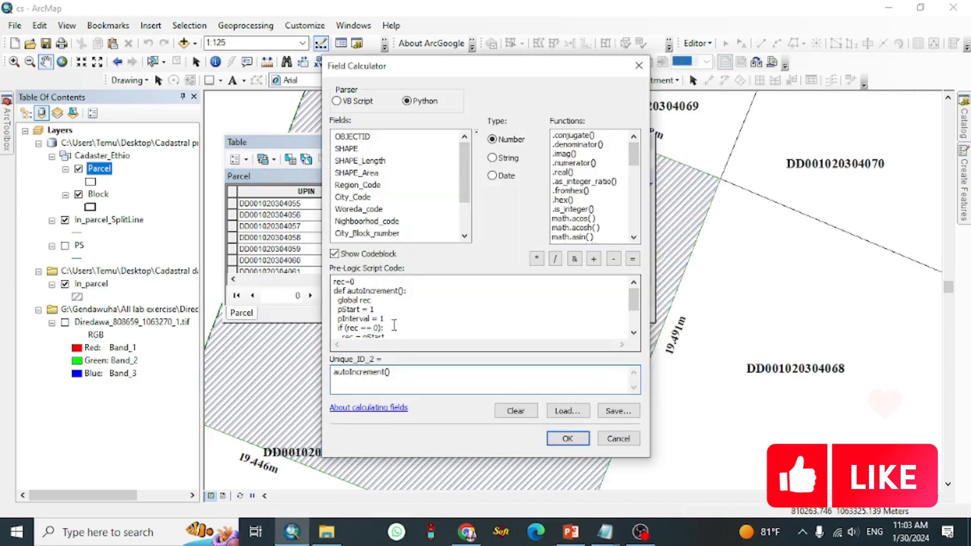
{"action": "left_click", "coordinate": [335, 286]}
{"action": "key", "text": "ctrl+a"}
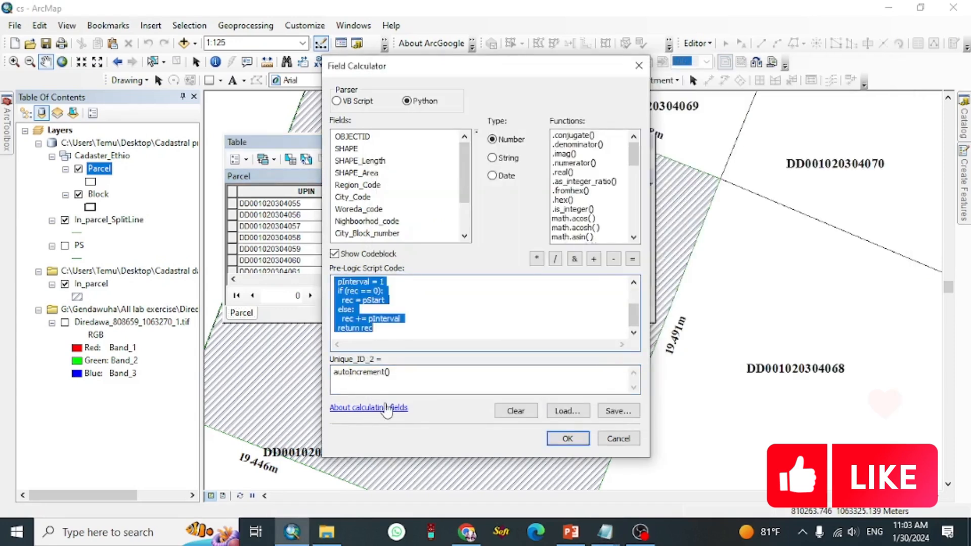
{"action": "key", "text": "ctrl+v"}
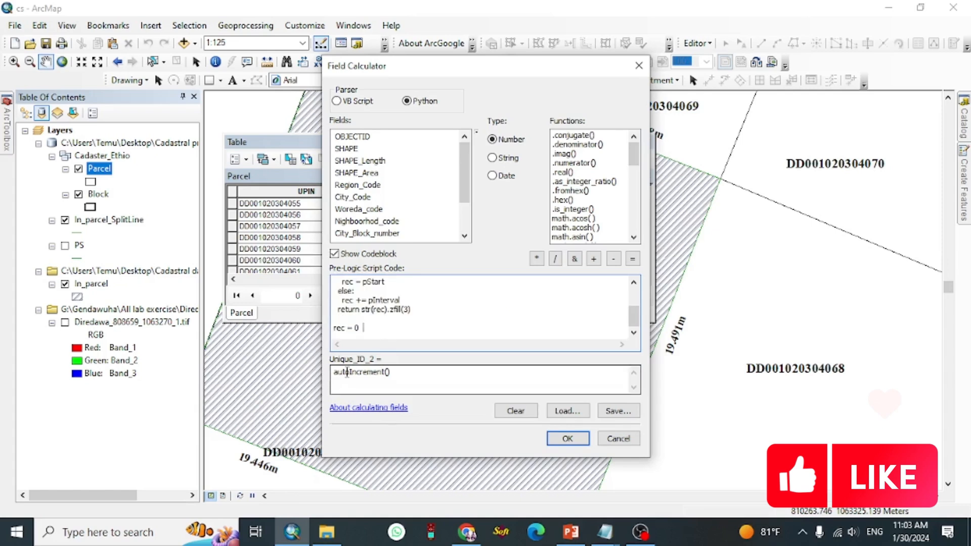
{"action": "left_click", "coordinate": [368, 374]}
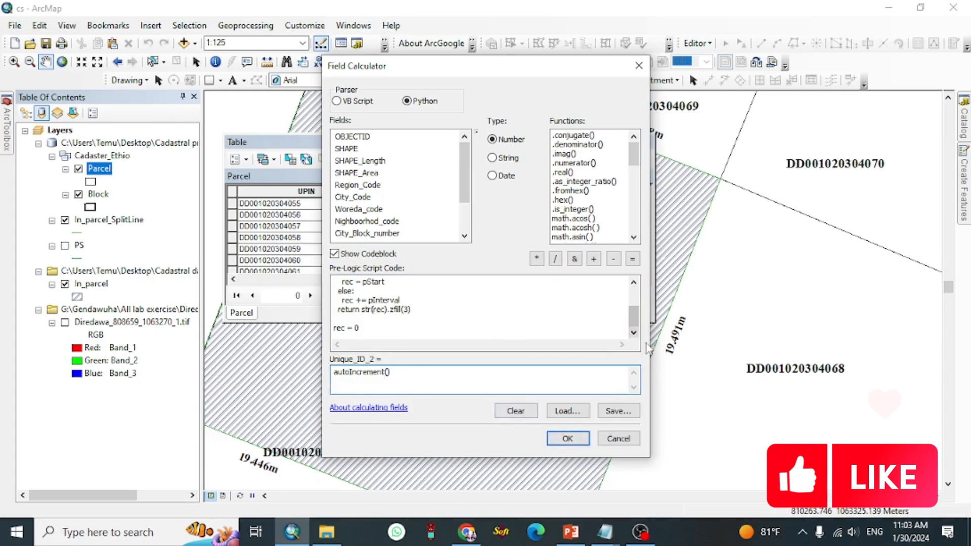
{"action": "left_click", "coordinate": [567, 439]}
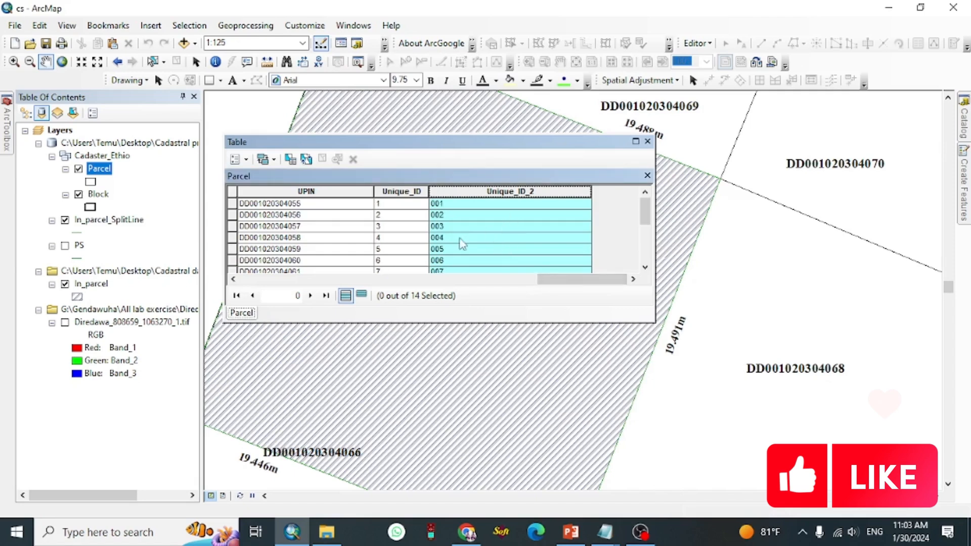
Step: Review the zero-padded Unique_ID_2 values through the whole attribute table
{"action": "left_click", "coordinate": [477, 227]}
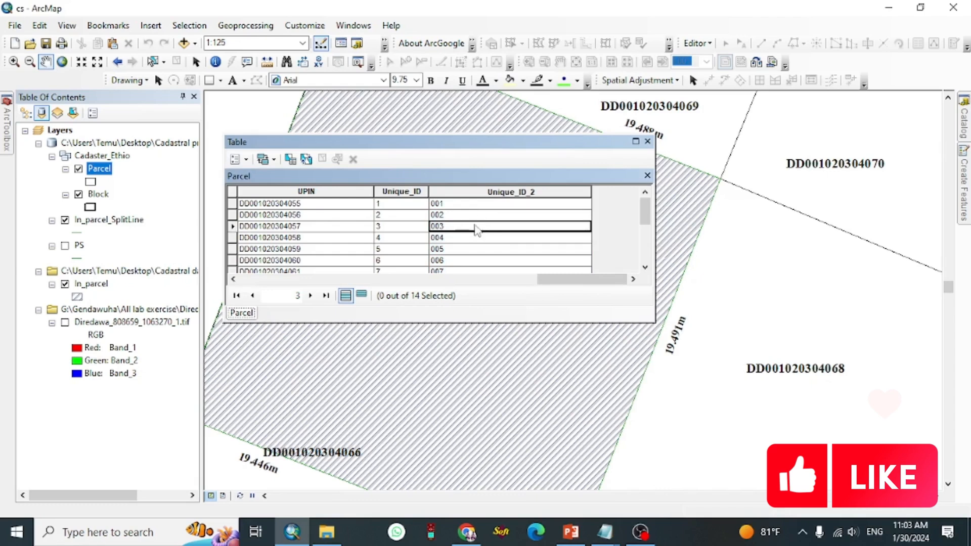
{"action": "scroll", "coordinate": [500, 220], "scroll_direction": "down", "scroll_amount": 2}
{"action": "scroll", "coordinate": [502, 238], "scroll_direction": "down", "scroll_amount": 1}
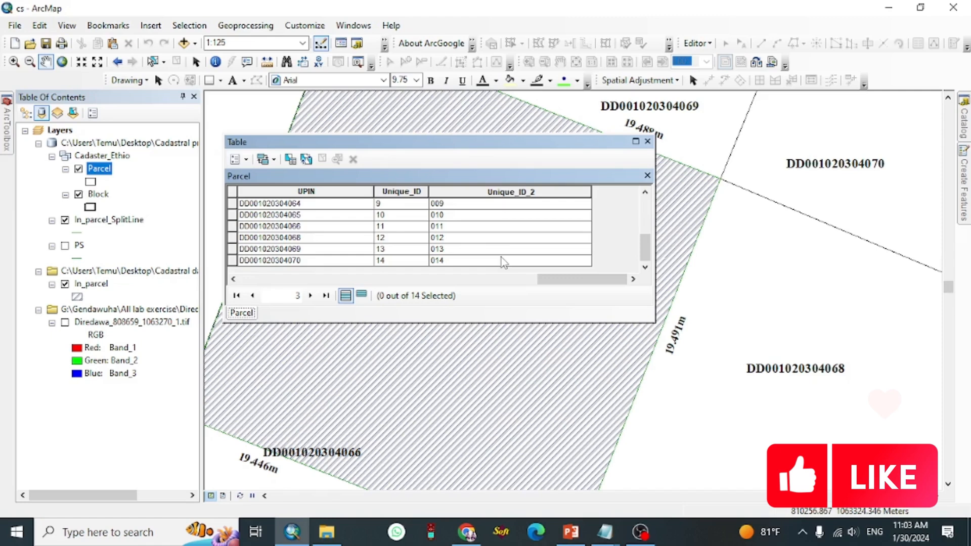
{"action": "scroll", "coordinate": [502, 261], "scroll_direction": "up", "scroll_amount": 3}
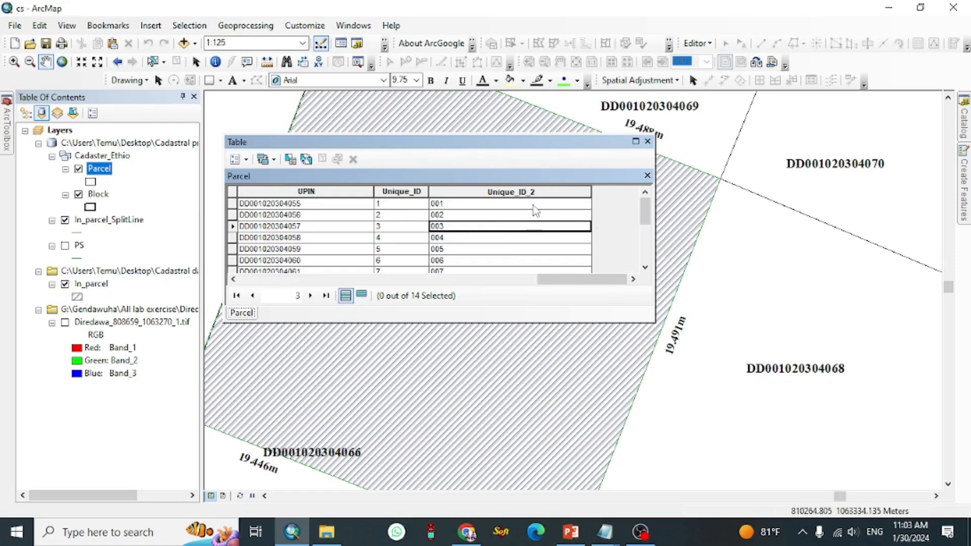
{"action": "left_click_drag", "start_coordinate": [545, 150], "coordinate": [711, 199]}
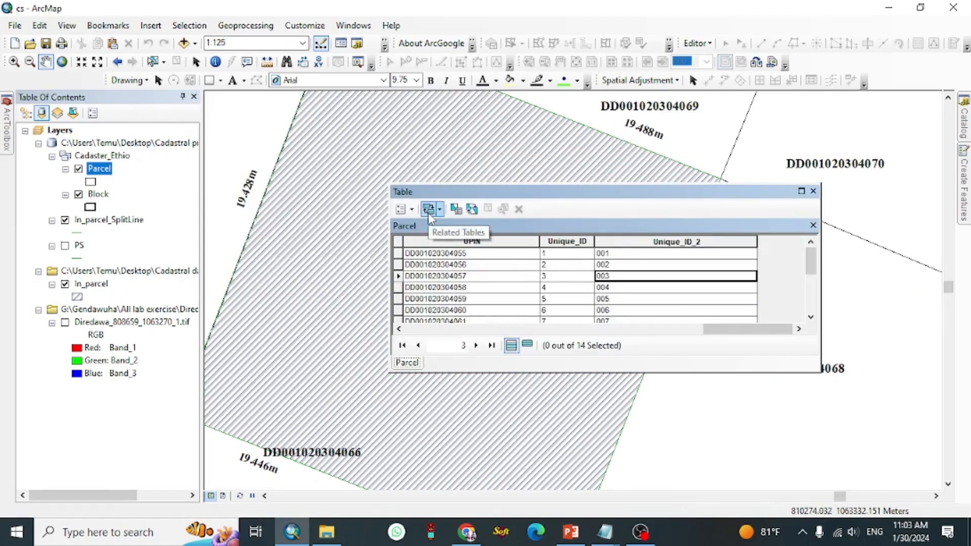
{"action": "left_click_drag", "start_coordinate": [491, 194], "coordinate": [535, 134]}
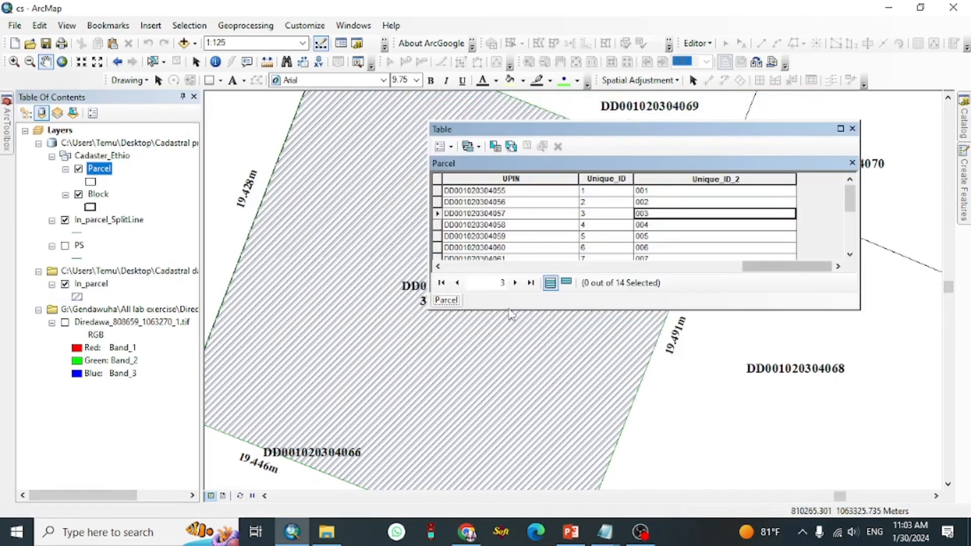